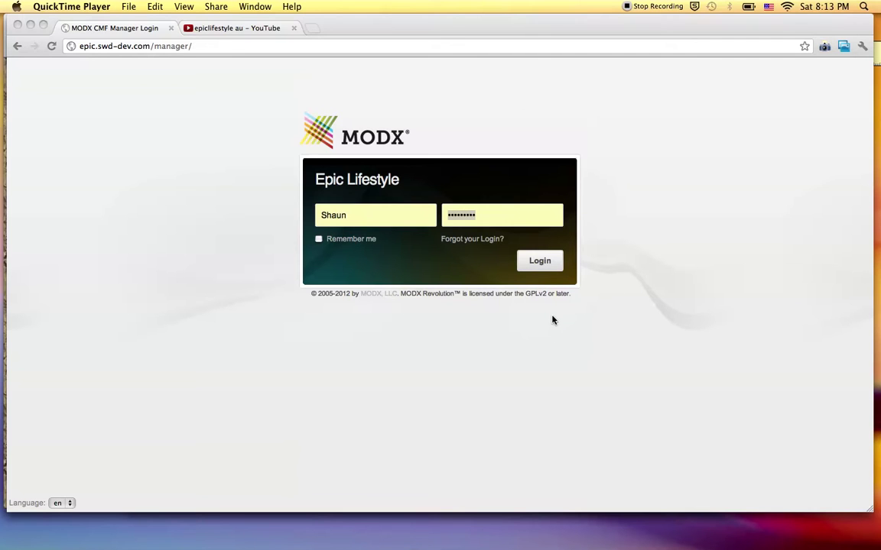
Log in to the MODX manager with the prefilled credentials and expand the whole resource tree
left_click(538, 261)
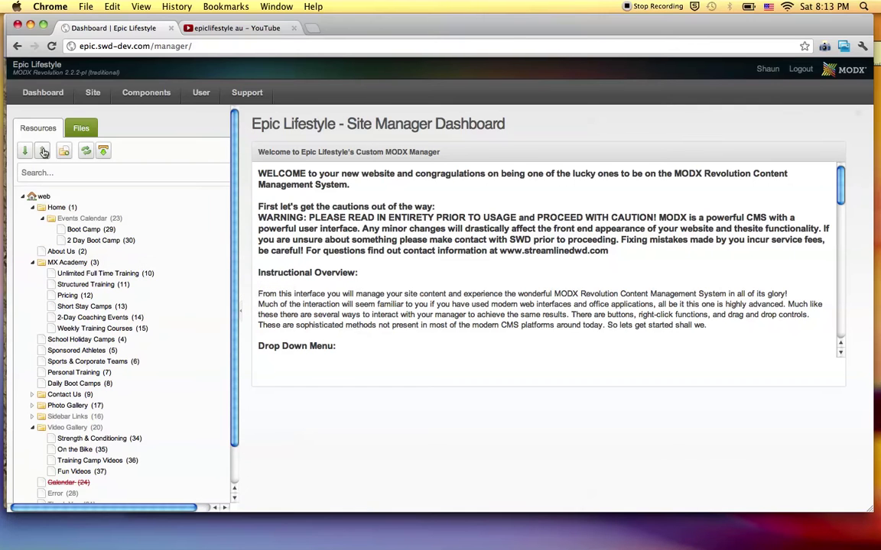
scroll(72, 255, "down", 2)
scroll(72, 256, "up", 2)
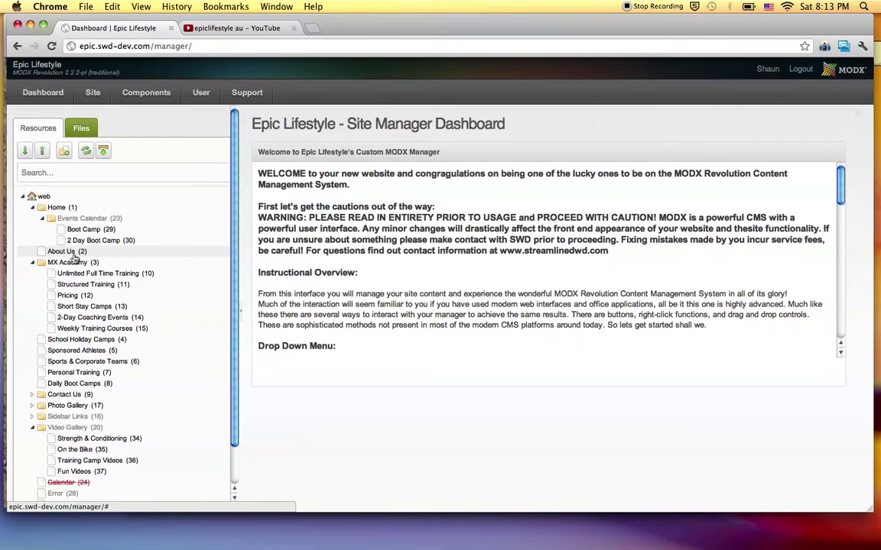
left_click(25, 153)
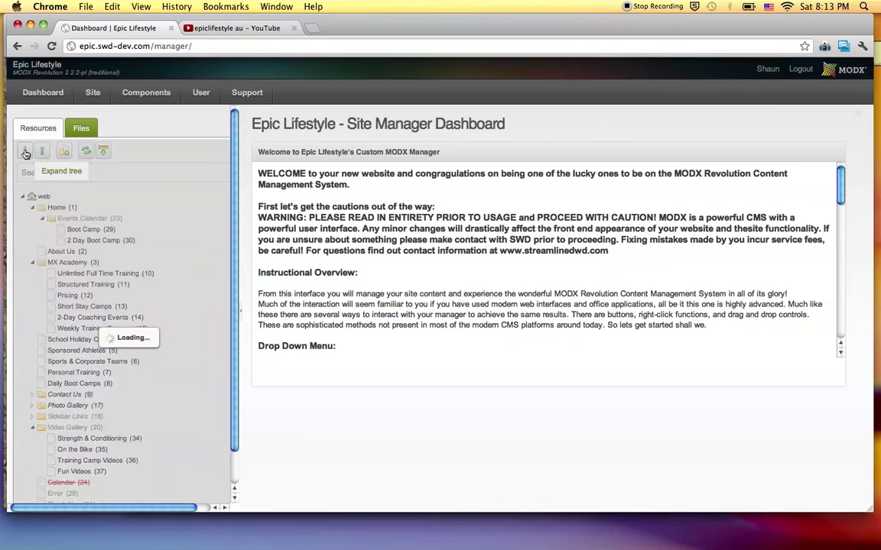
scroll(112, 295, "down", 2)
scroll(112, 295, "down", 2)
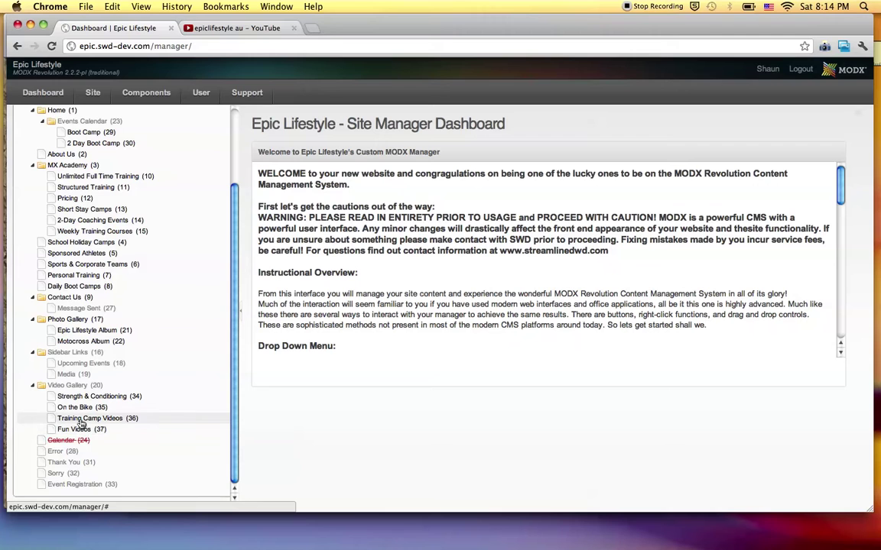
Open the On the Bike resource under Video Gallery and review its title, long title, description and publishing options
left_click(79, 409)
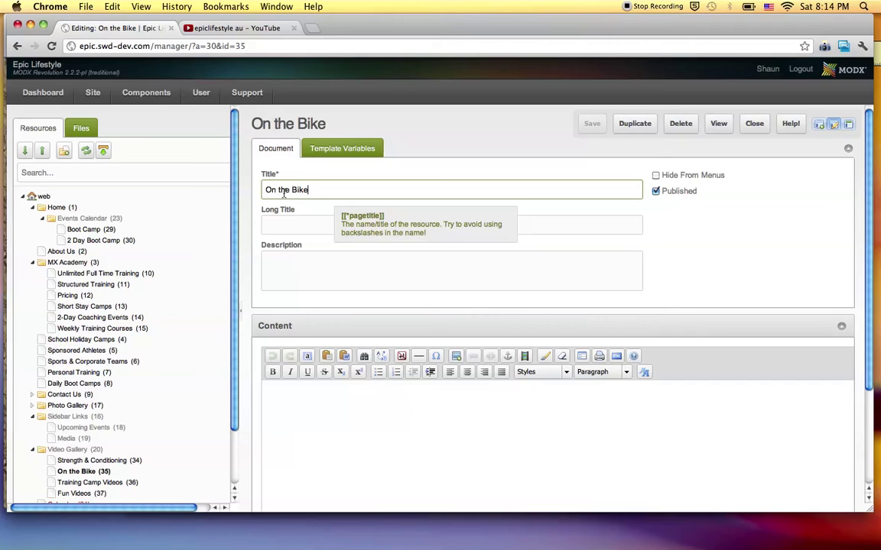
left_click_drag(311, 190, 261, 191)
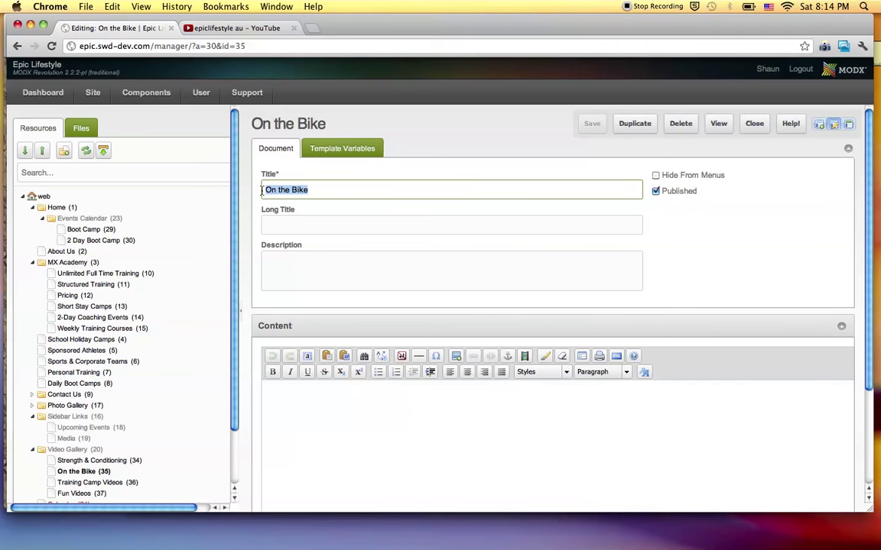
left_click(299, 224)
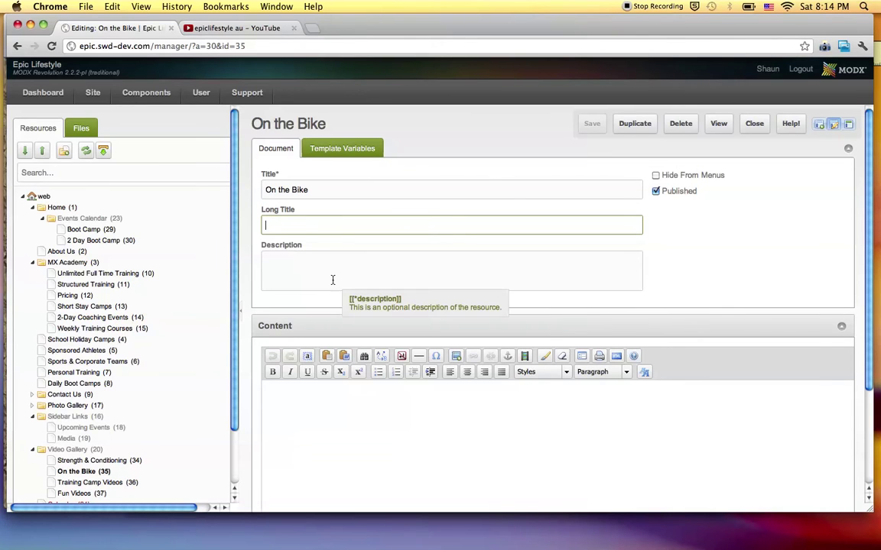
left_click(284, 278)
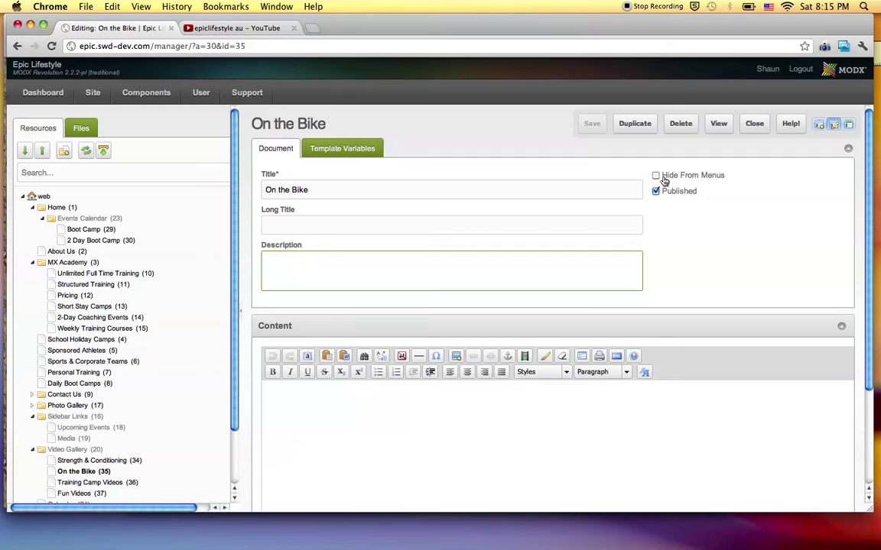
mouse_move(662, 193)
Show the videos in the On the Bike template variables, open a blank Add a Video form and enlarge its window
left_click(344, 150)
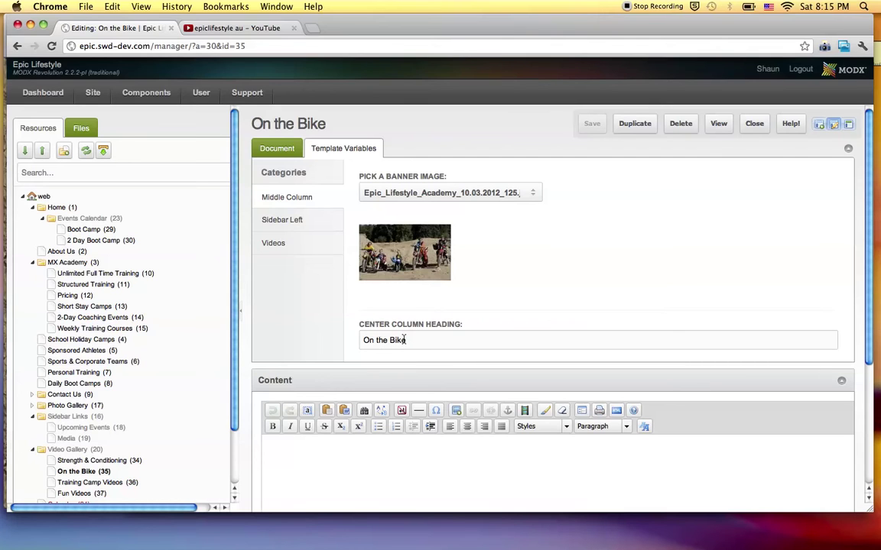
left_click(293, 245)
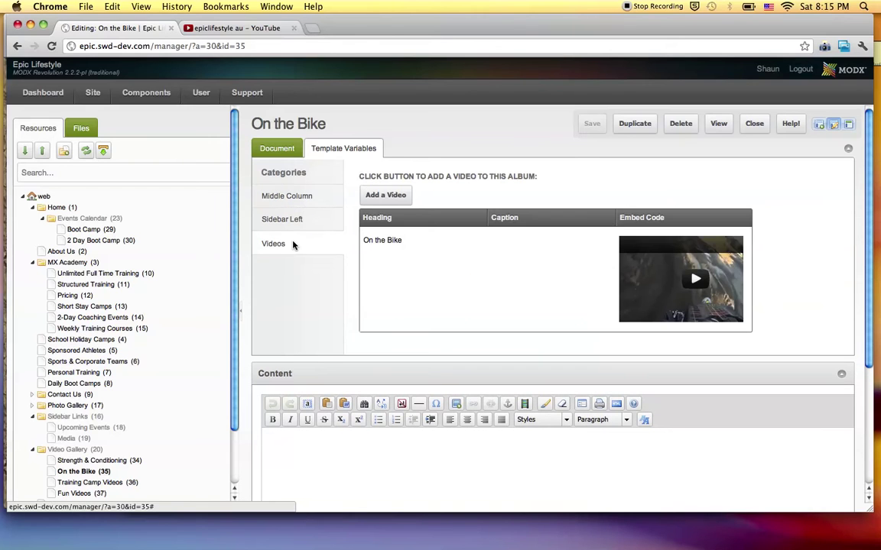
left_click(387, 197)
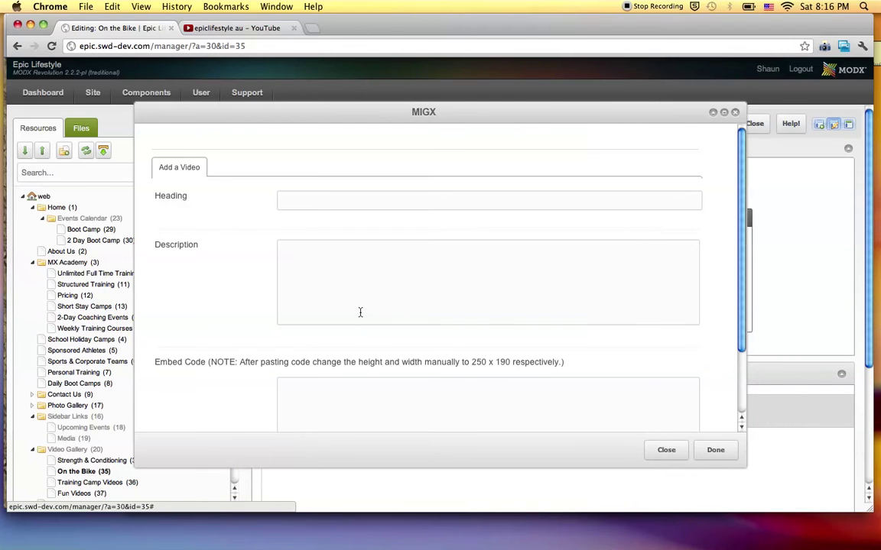
scroll(360, 312, "down", 3)
scroll(360, 312, "up", 1)
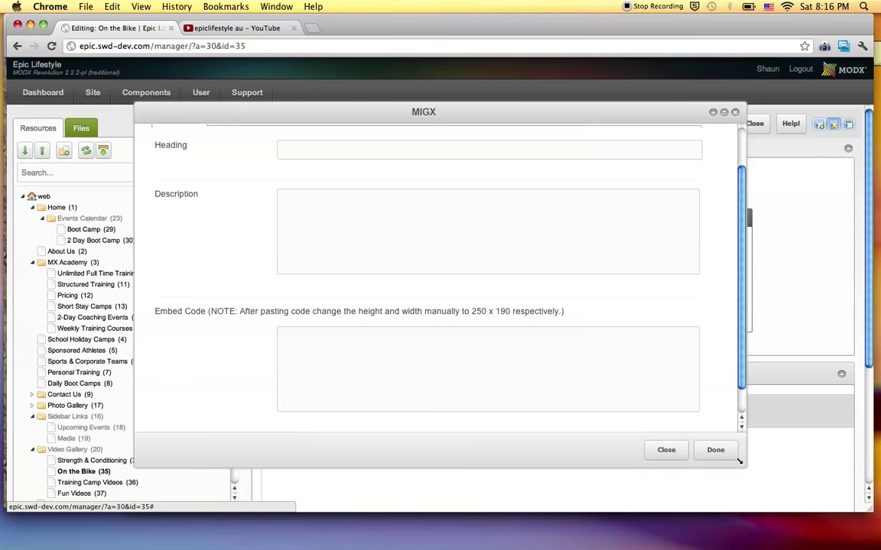
left_click_drag(740, 461, 783, 506)
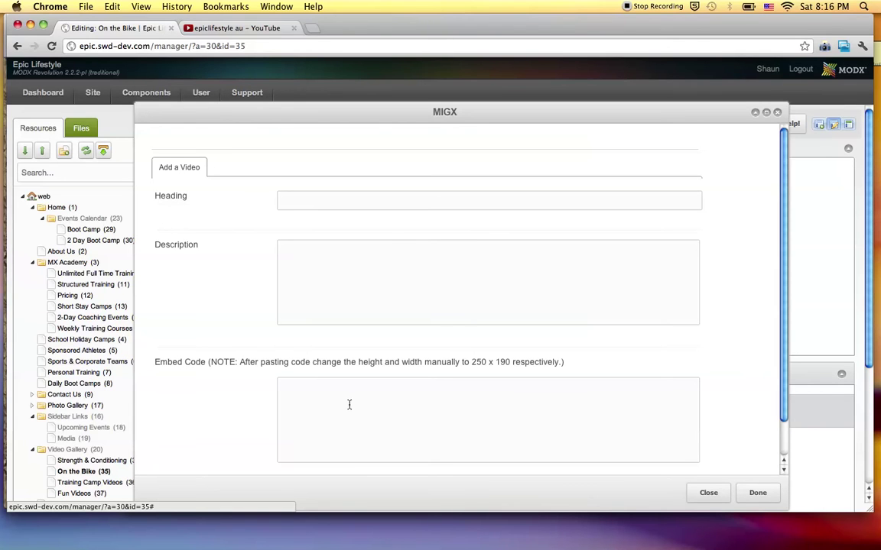
Switch to Safari and view the On the Bike category of the live site's Video Gallery
key("super+Tab")
key("super+Tab")
key("super+Tab")
key("super+Tab")
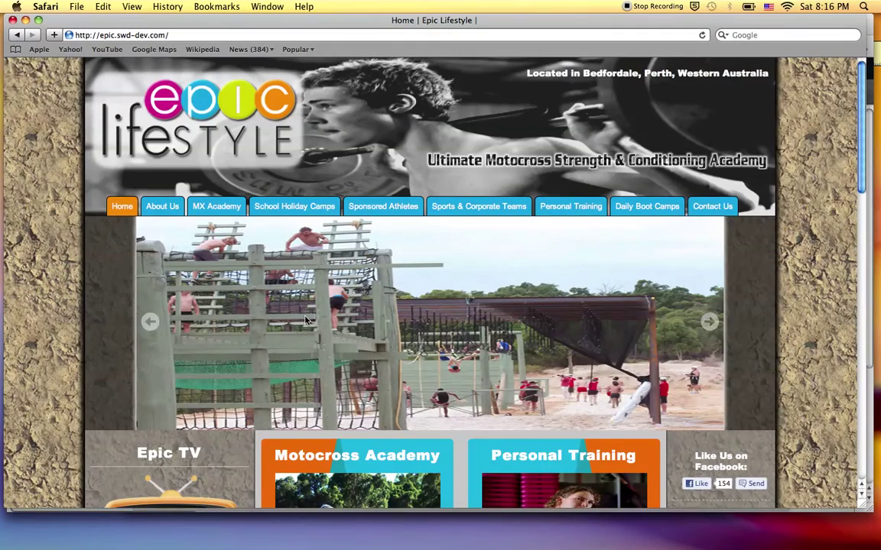
scroll(305, 320, "down", 3)
scroll(305, 319, "down", 5)
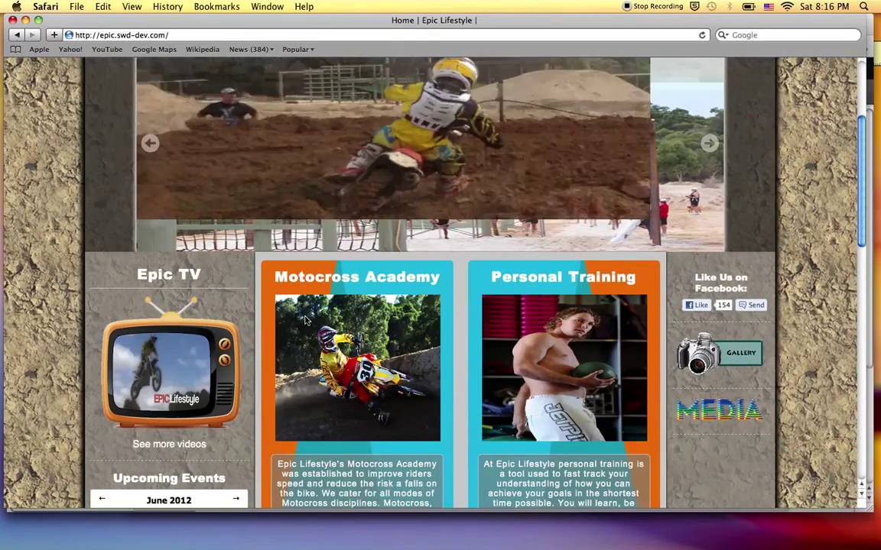
scroll(247, 343, "down", 1)
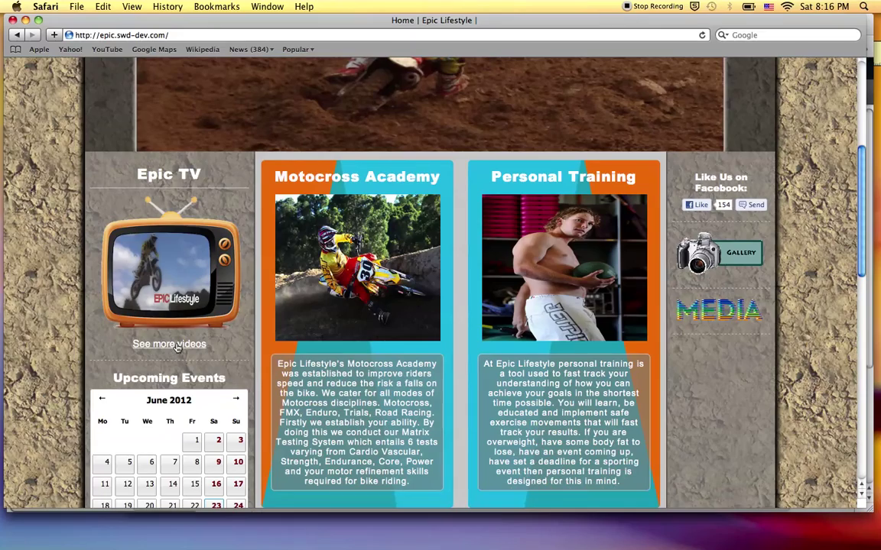
left_click(176, 344)
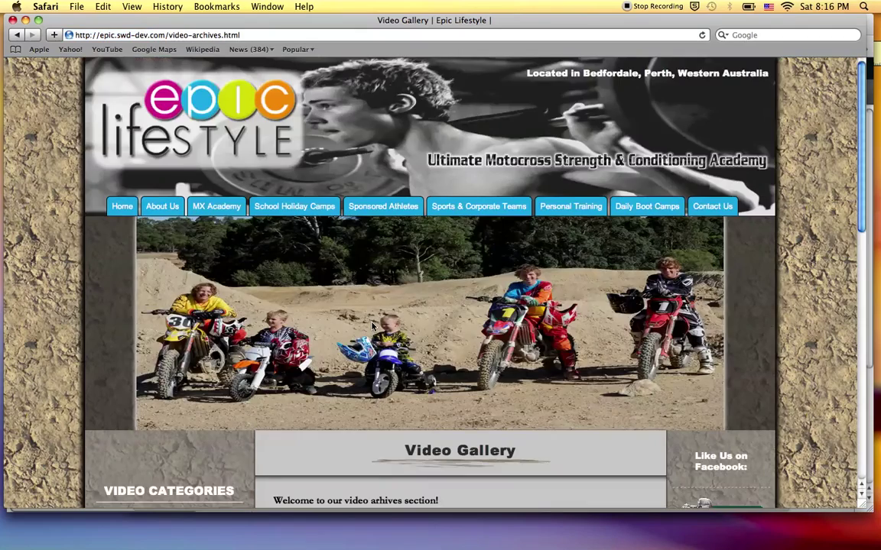
scroll(372, 326, "down", 3)
scroll(372, 326, "down", 3)
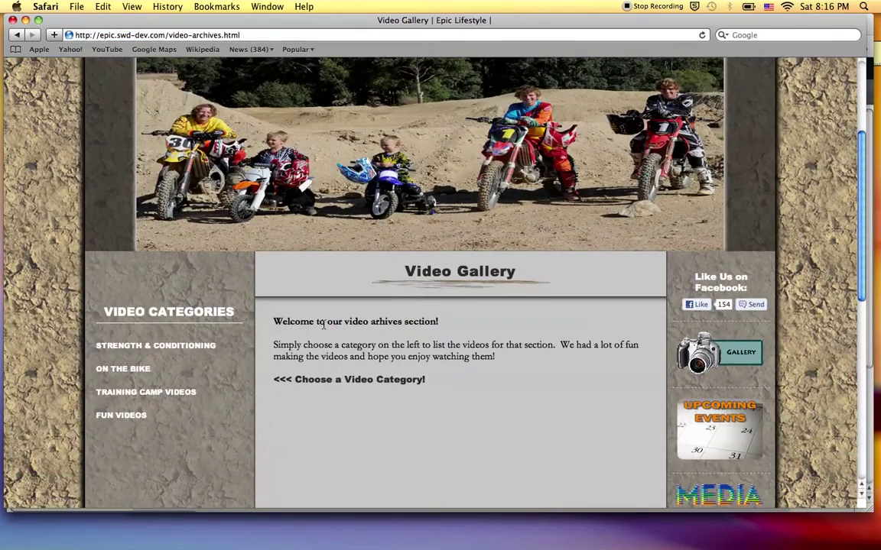
left_click(141, 369)
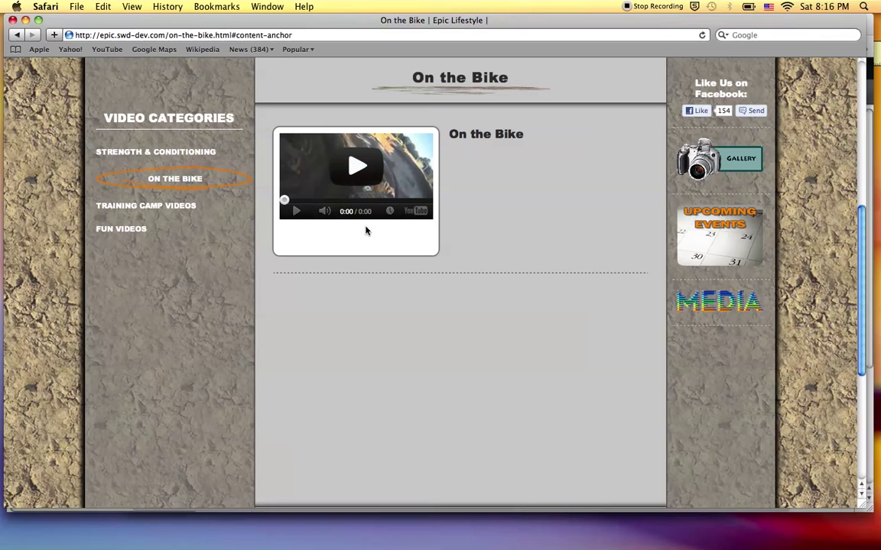
Switch back to Chrome, discard the blank video form and open the existing On the Bike video entry for editing
key("super+Tab")
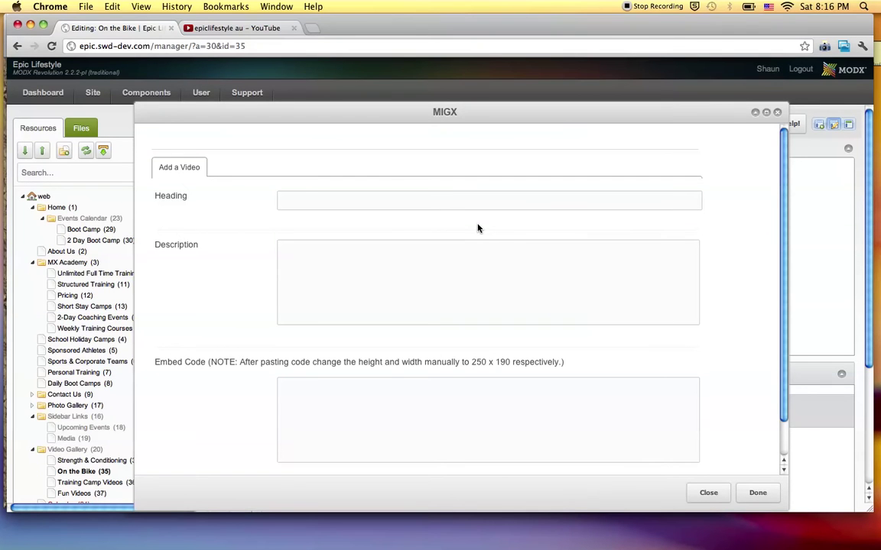
left_click(709, 494)
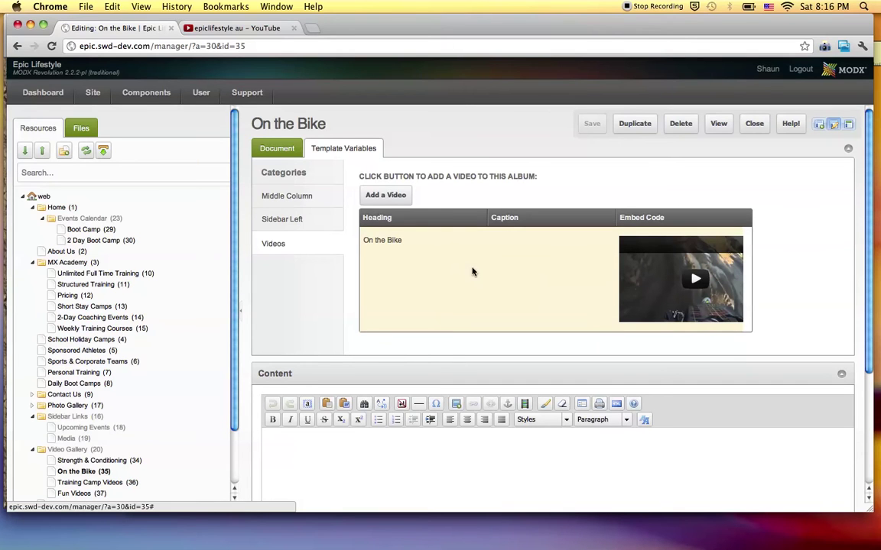
right_click(432, 273)
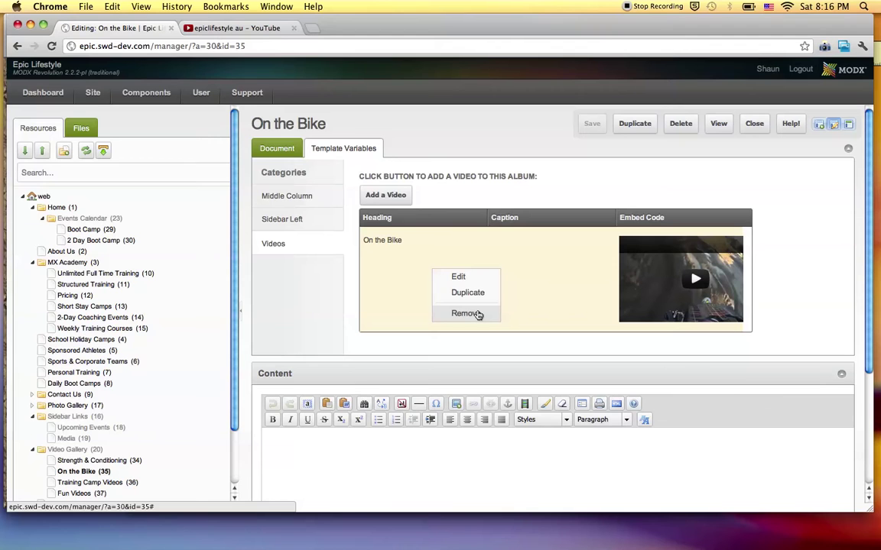
left_click(459, 278)
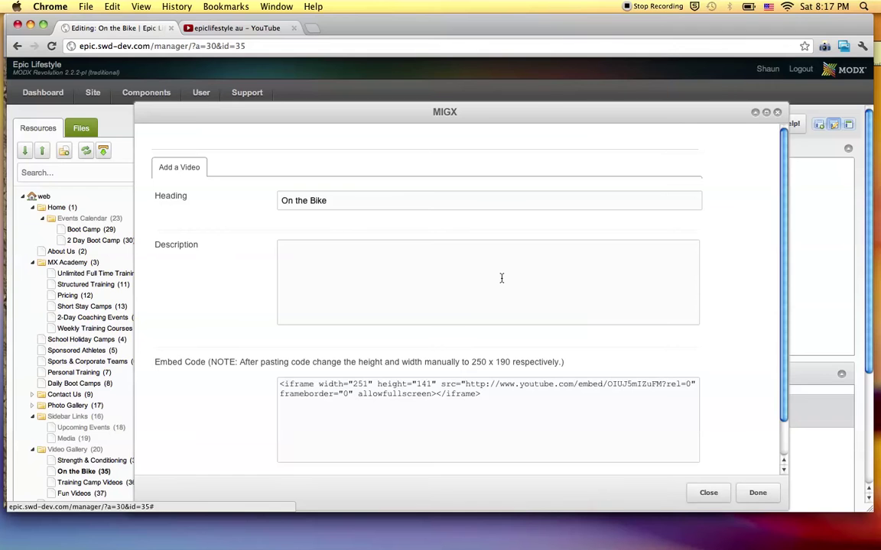
key("super+Tab")
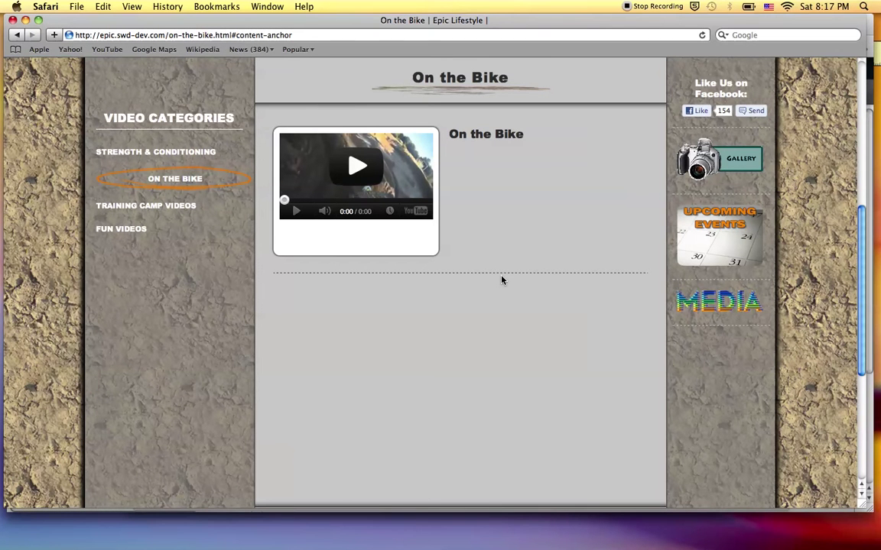
key("super+Tab")
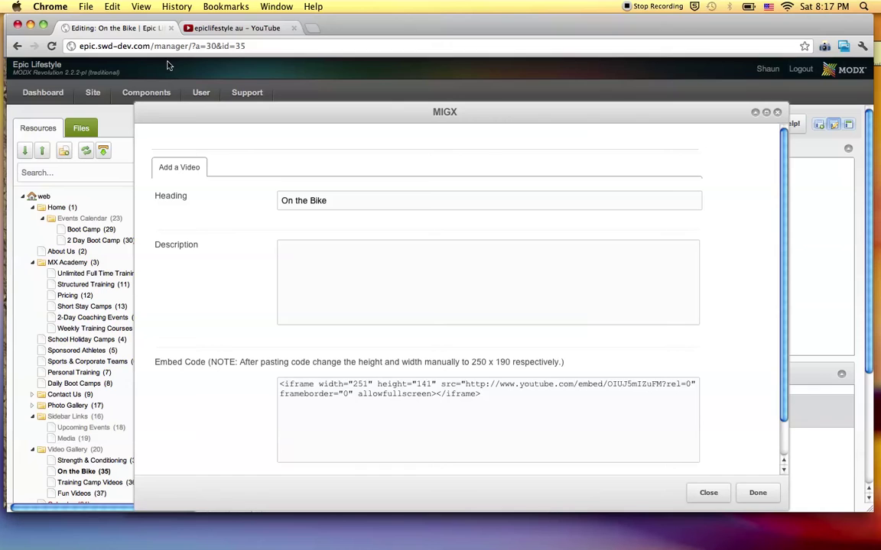
Open the Helmet Cam video from the epiclifestyle au YouTube channel and pause its playback
left_click(227, 29)
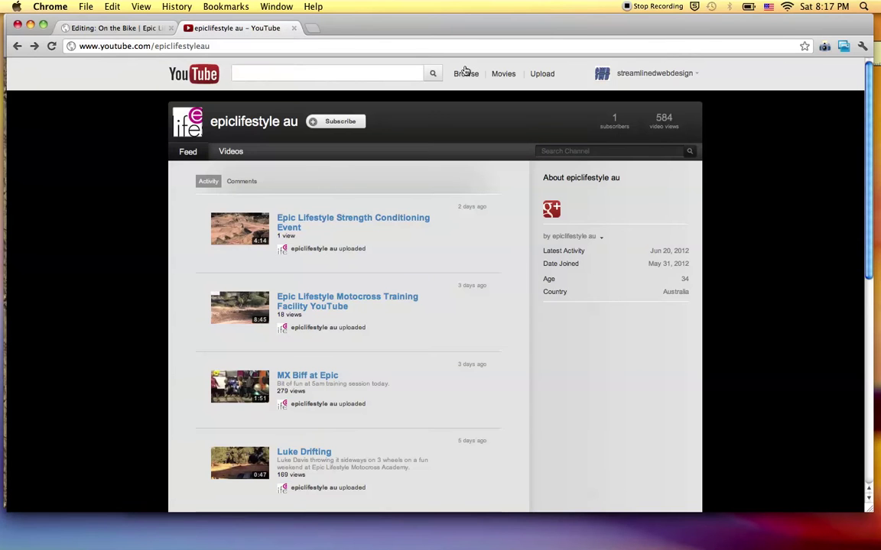
scroll(481, 276, "down", 5)
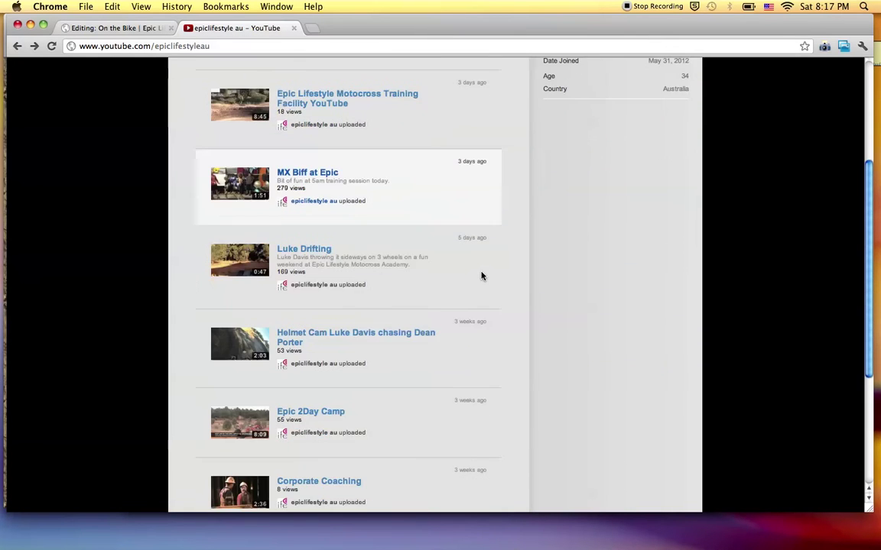
scroll(481, 276, "down", 2)
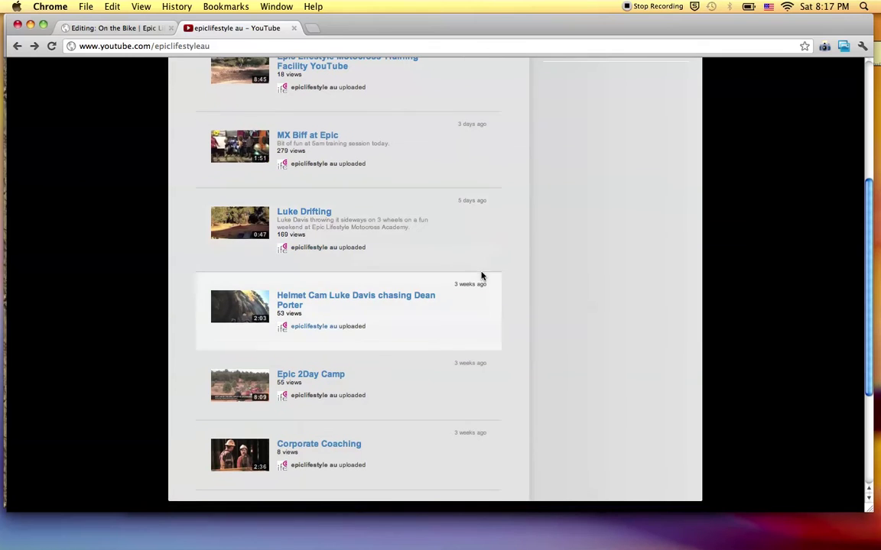
left_click(289, 302)
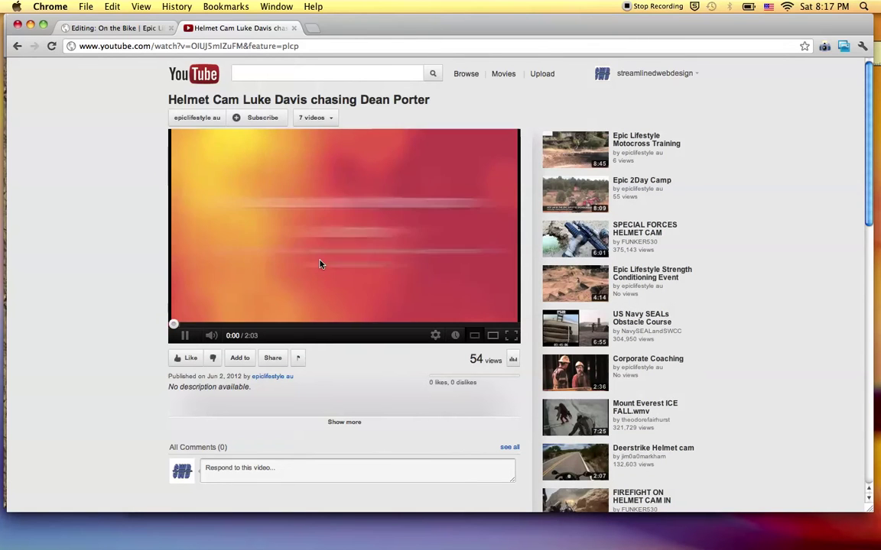
left_click(318, 258)
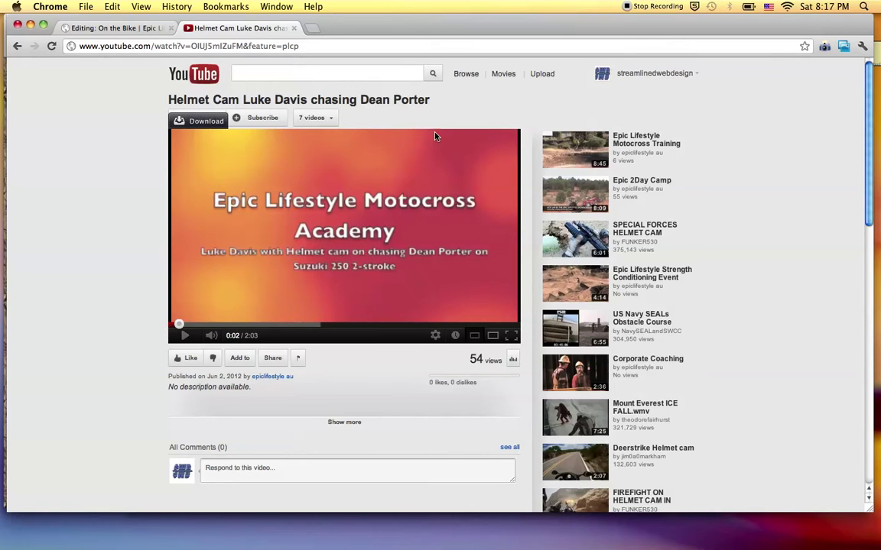
Copy the Helmet Cam video's full YouTube title and replace the heading of the On the Bike video entry with it
left_click_drag(431, 101, 167, 102)
key("super+c")
mouse_move(248, 124)
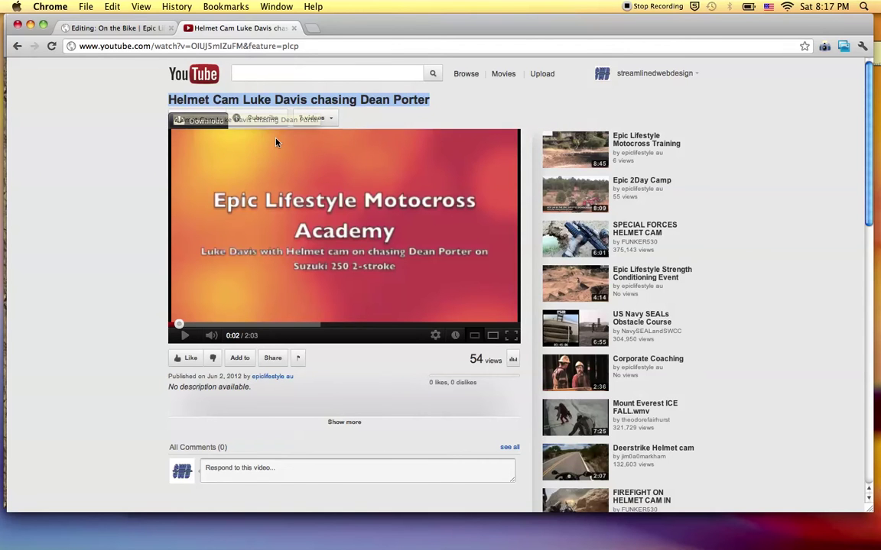
key("super+Tab")
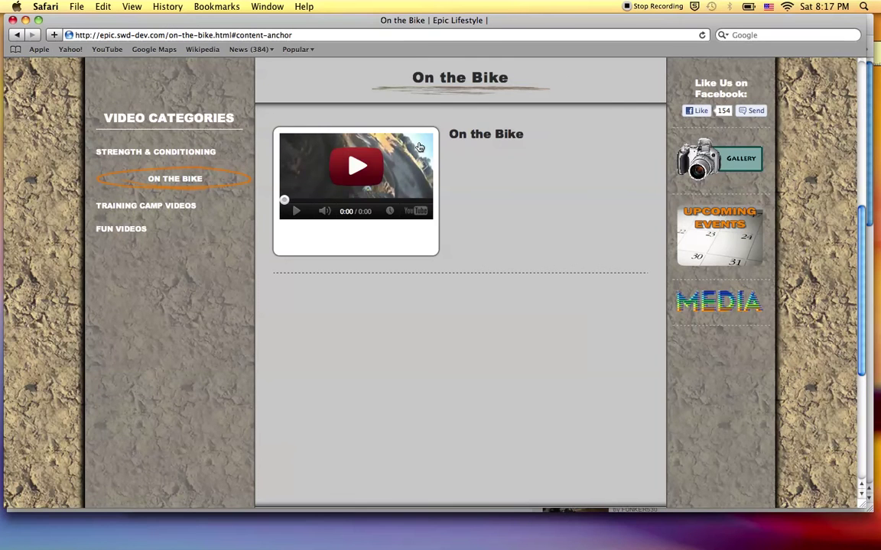
key("super+Tab")
key("super+Tab")
key("super+Tab")
key("super+shift+Tab")
key("super+shift+Tab")
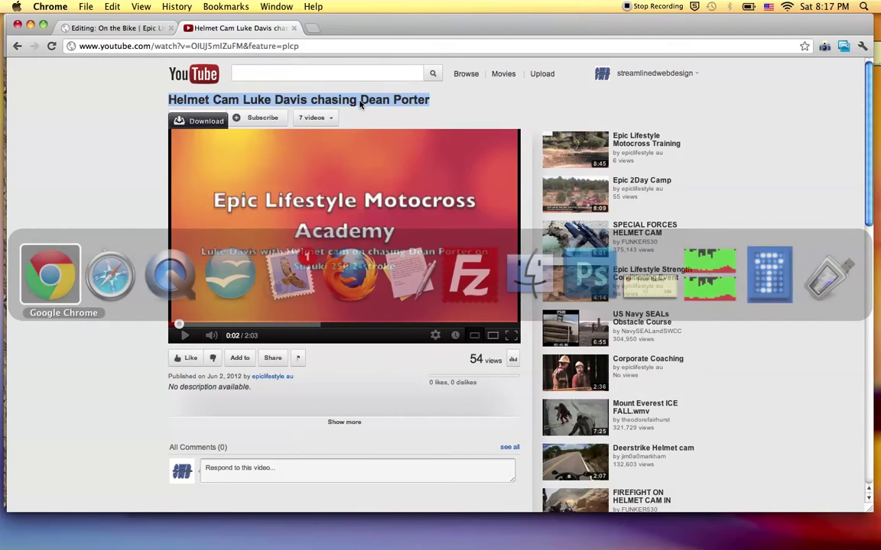
left_click(145, 27)
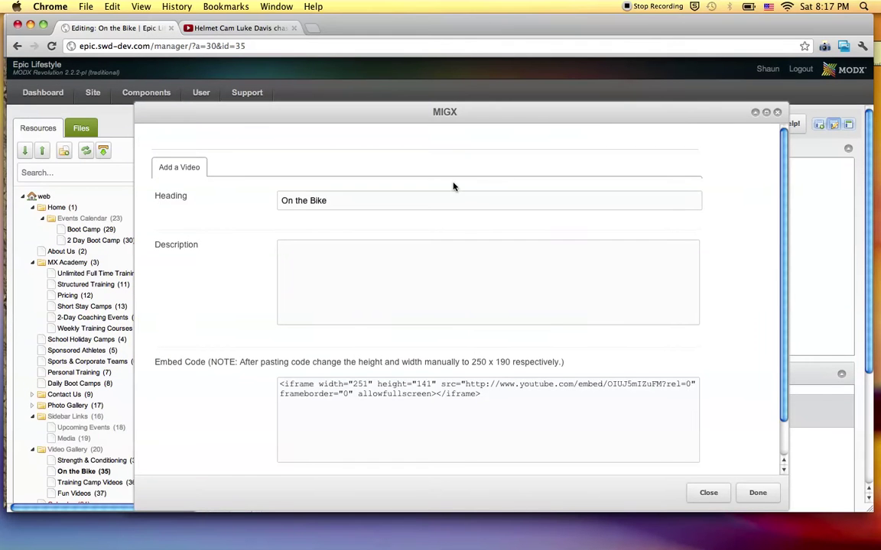
triple_click(330, 198)
key("super+v")
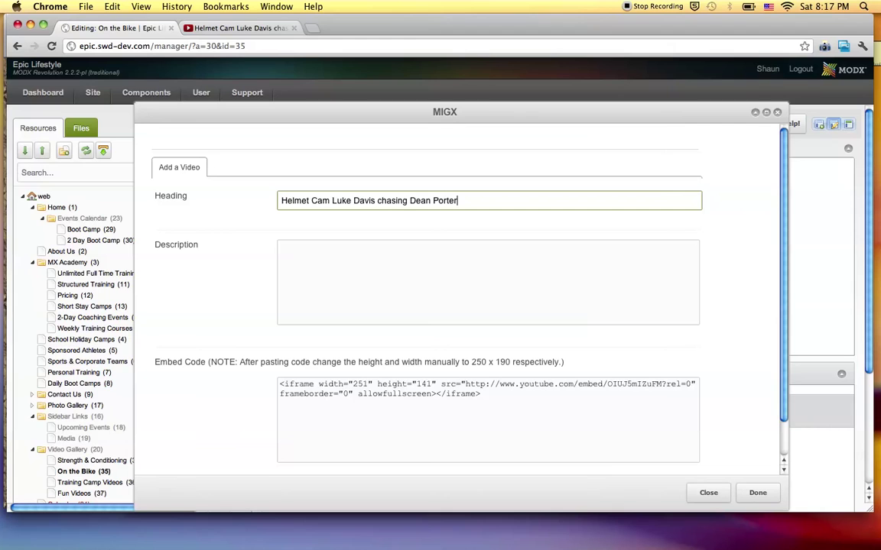
Capitalise the word "Chasing" in the video entry's heading
left_click(380, 201)
key("BackSpace")
type("C")
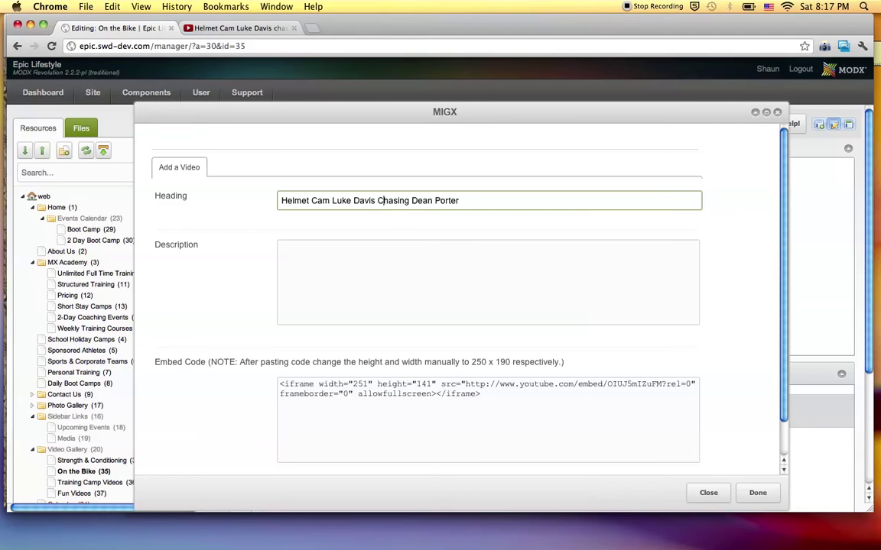
left_click(405, 283)
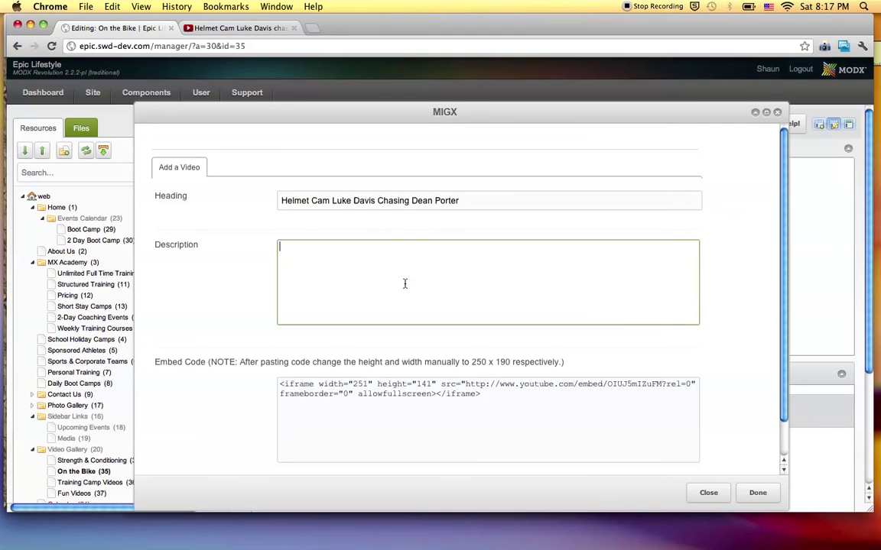
Search YouTube for "epic lifestyle training facility", open the Helmet Cam video from the first matching result's uploader and pause it
left_click(245, 28)
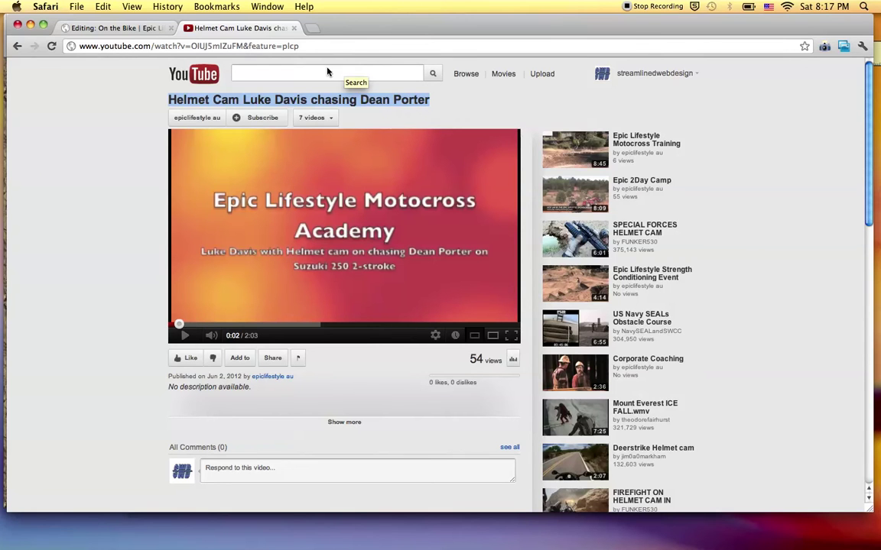
key("super+Tab")
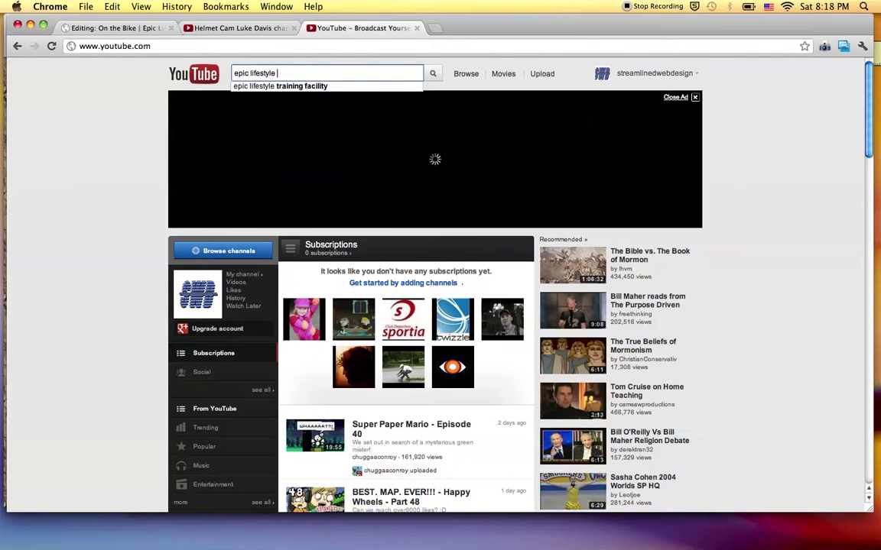
key("Return")
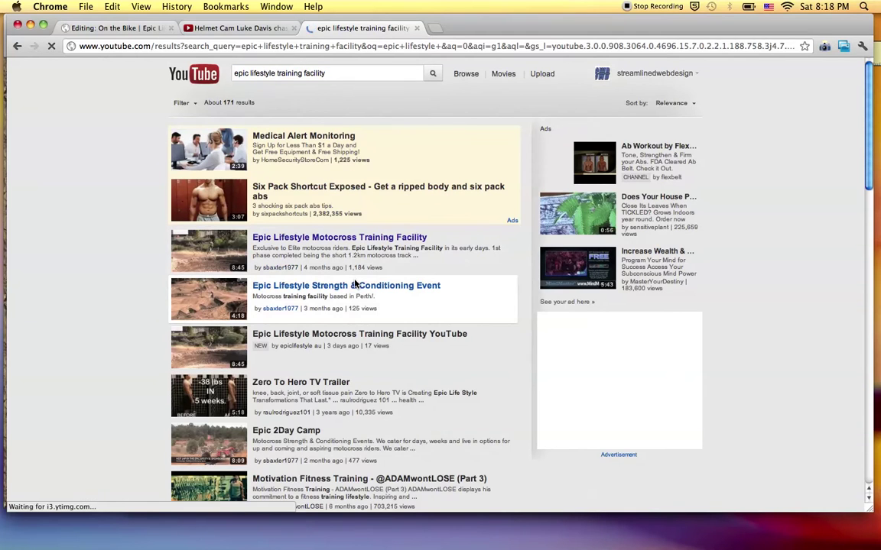
scroll(336, 293, "down", 1)
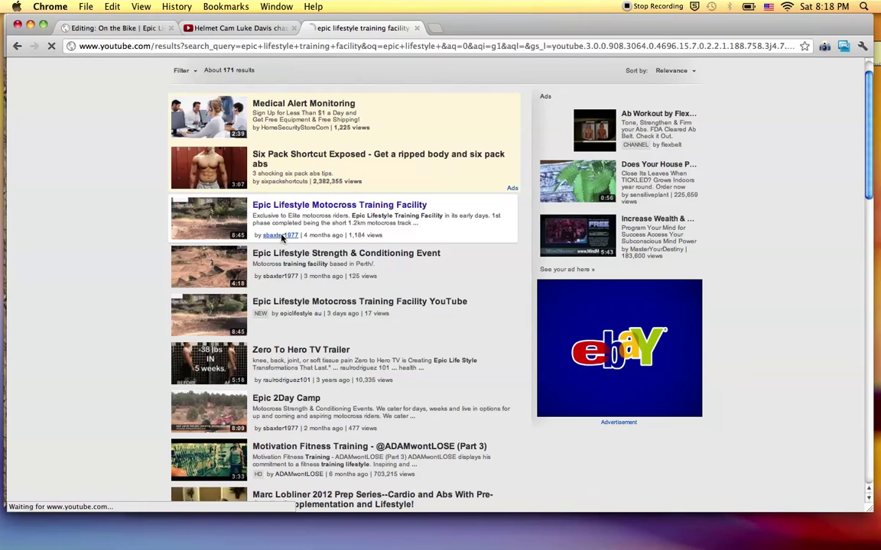
left_click(282, 237)
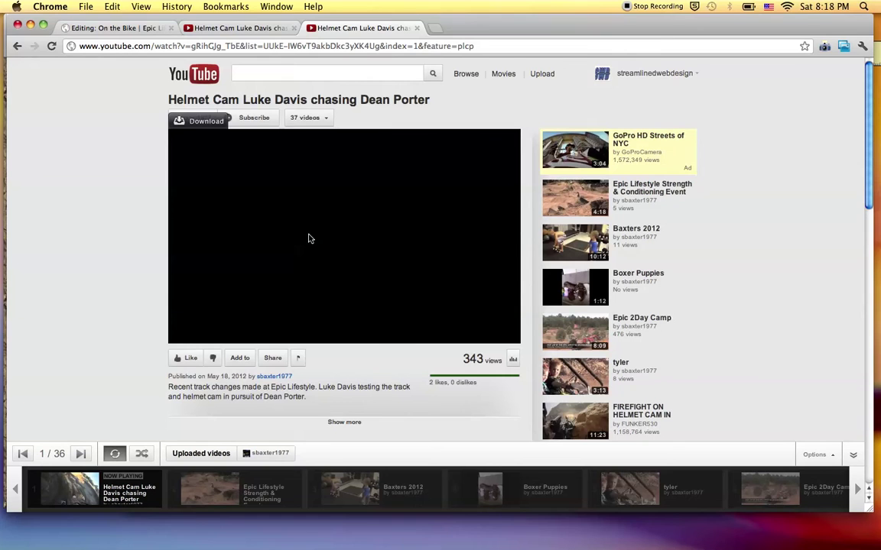
left_click(316, 269)
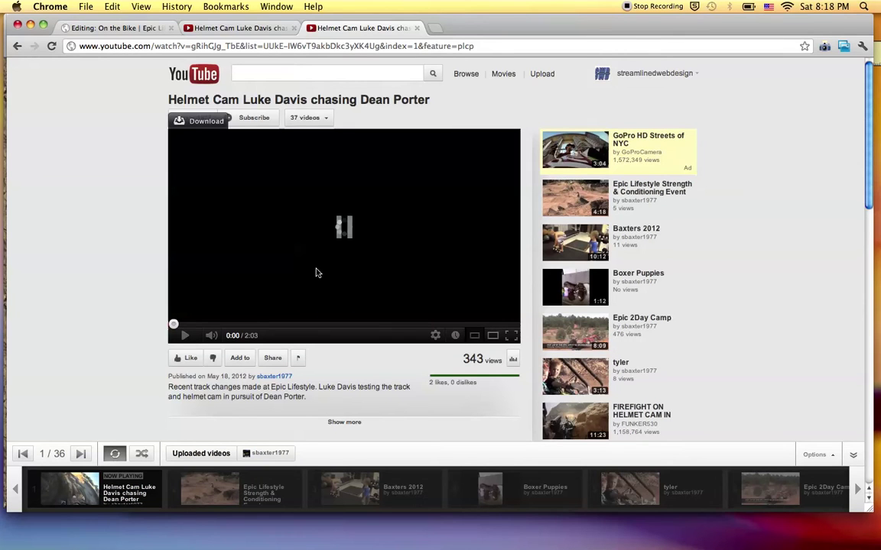
Copy the Helmet Cam video's YouTube description and paste it into the Description of the On the Bike video entry
left_click_drag(306, 396, 169, 387)
key("super+c")
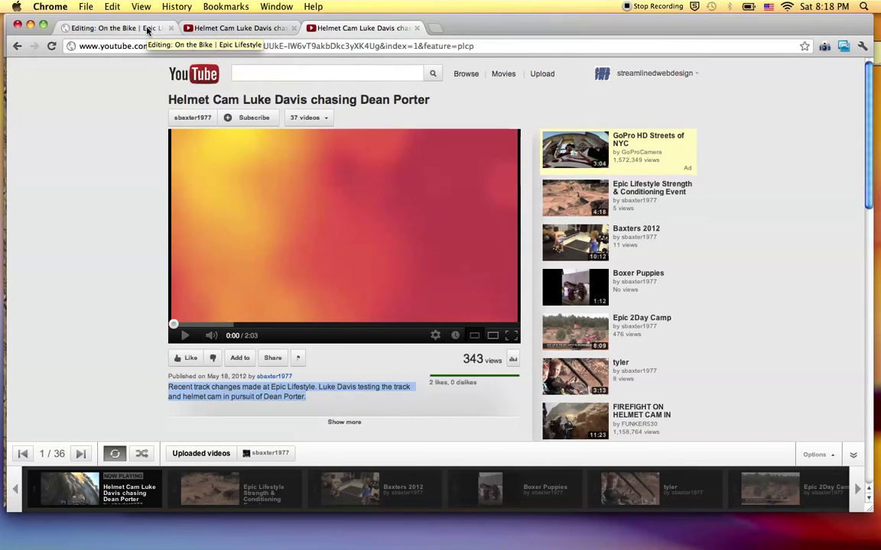
left_click(115, 28)
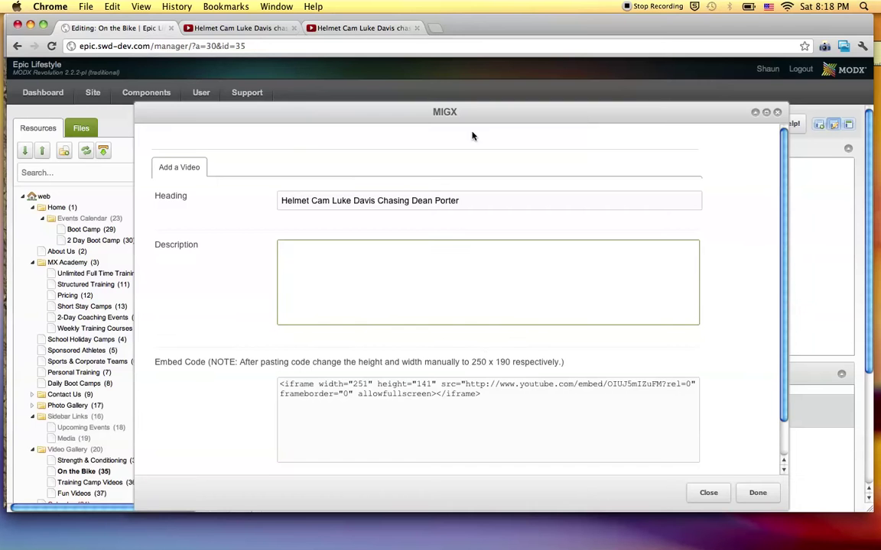
left_click(371, 314)
key("super+v")
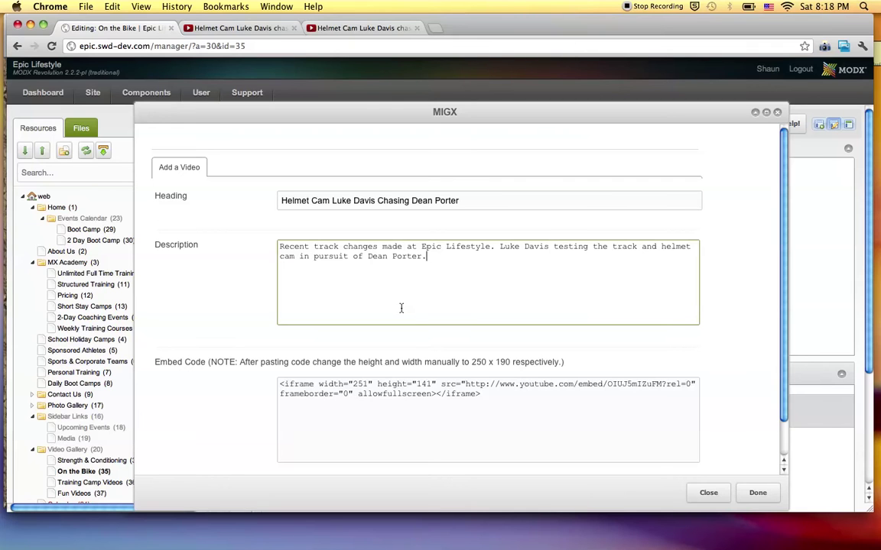
Switch to Safari to examine how the embedded video fits its frame on the live On the Bike page, and return to Chrome
scroll(386, 403, "down", 2)
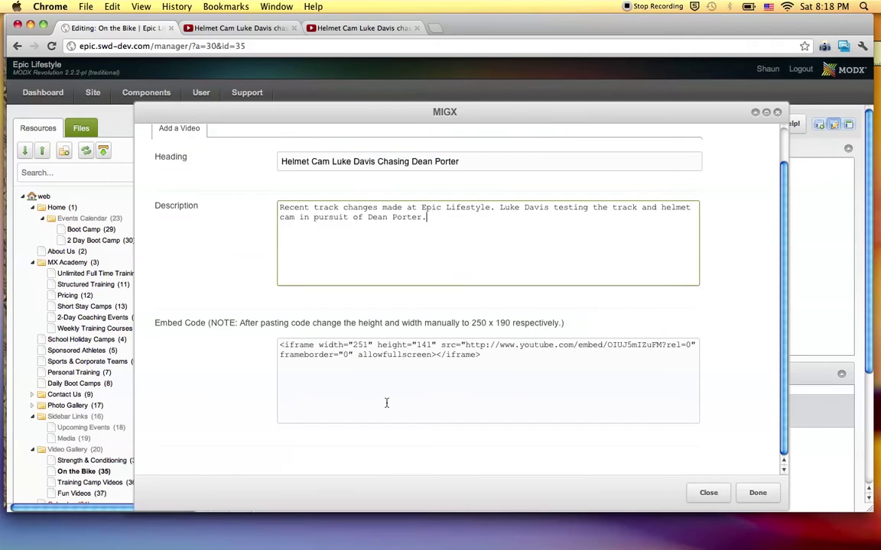
left_click(400, 379)
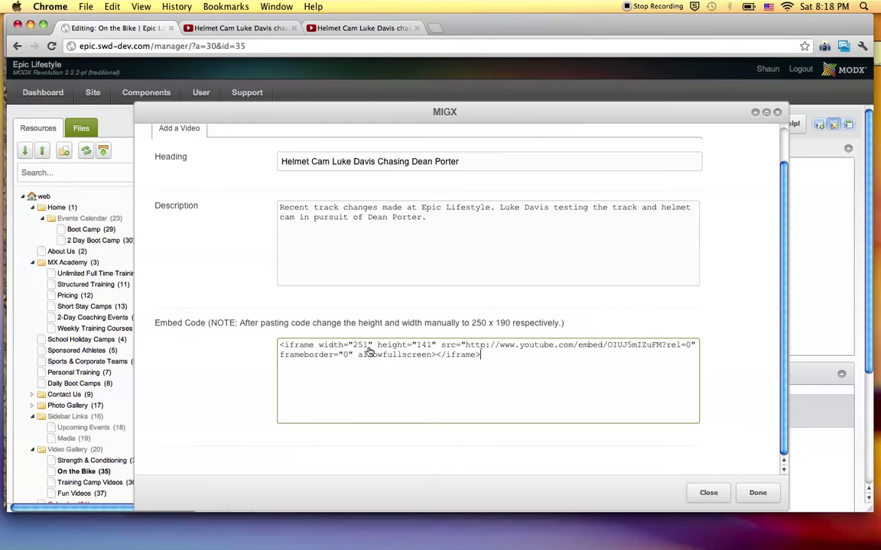
key("super+Tab")
key("super+Tab")
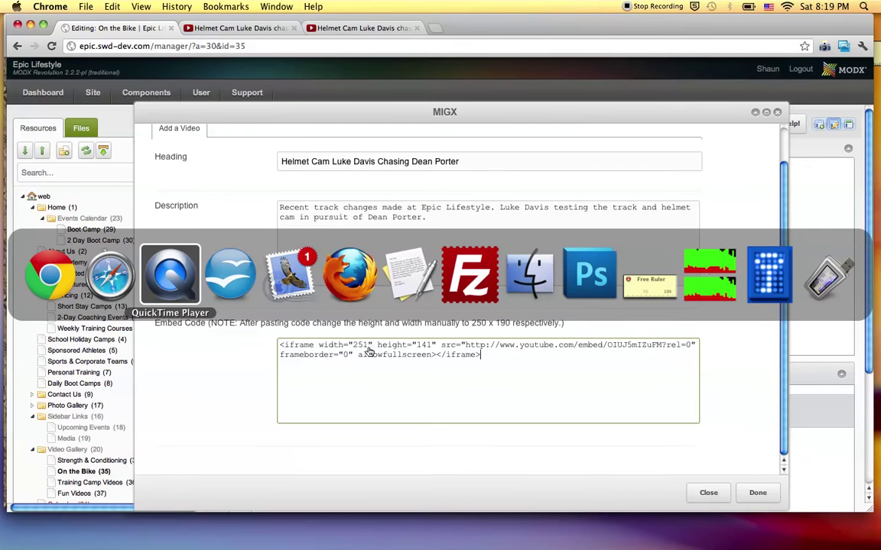
key("super+shift+Tab")
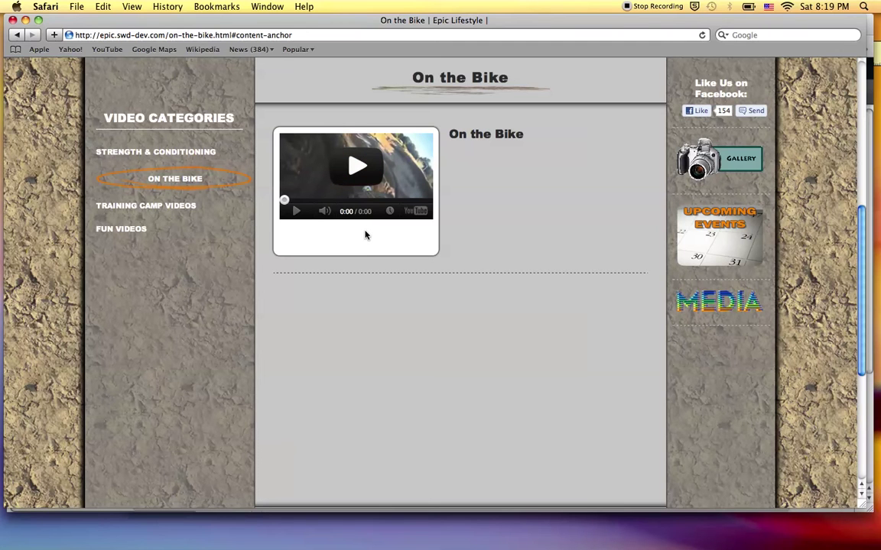
key("super+Tab")
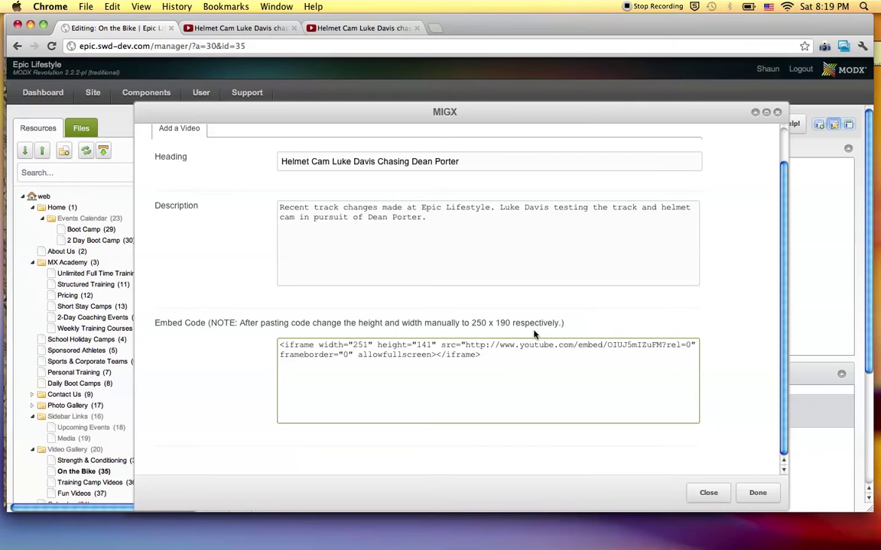
Set the embed code's width to 250 and height to 190, complete the video entry and save the On the Bike page
double_click(357, 345)
type("250")
double_click(425, 345)
type("190")
left_click(757, 494)
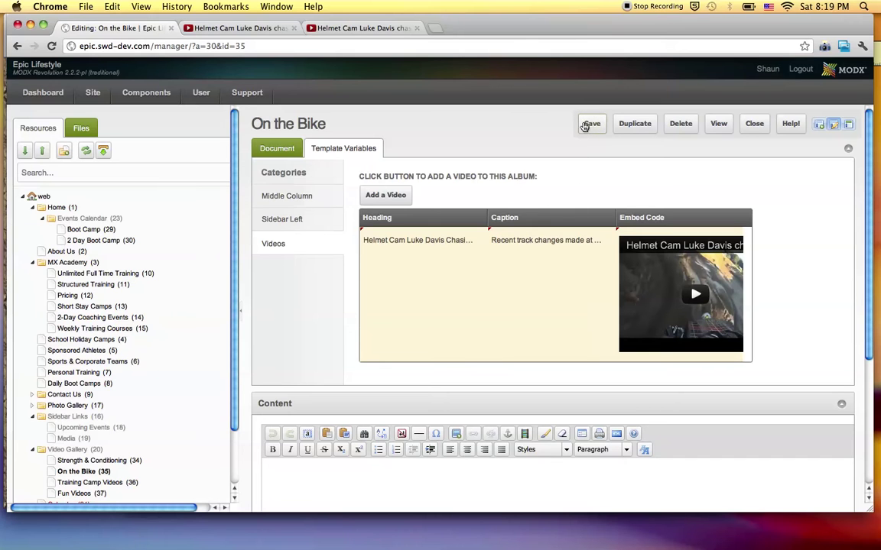
left_click(591, 124)
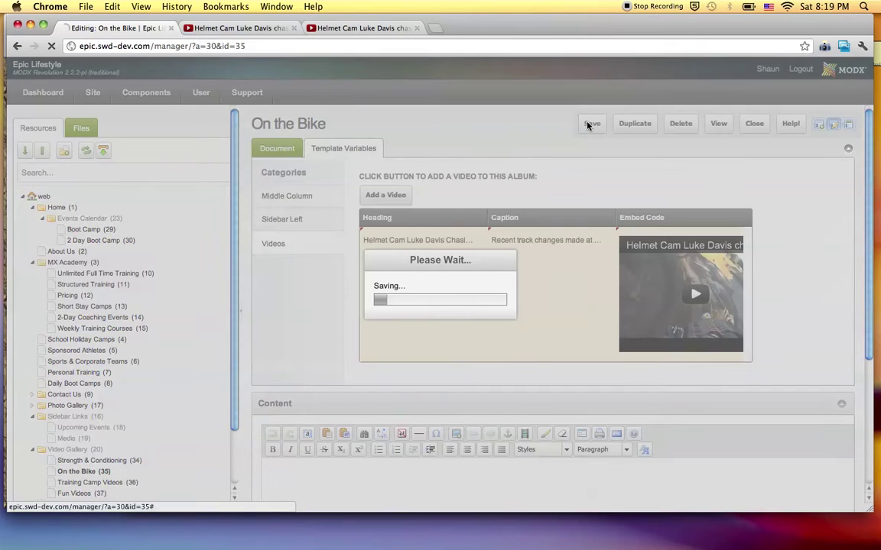
Switch to Safari, reload the live On the Bike page to check the video entry's title, description and size, and return to Chrome
key("super+Tab")
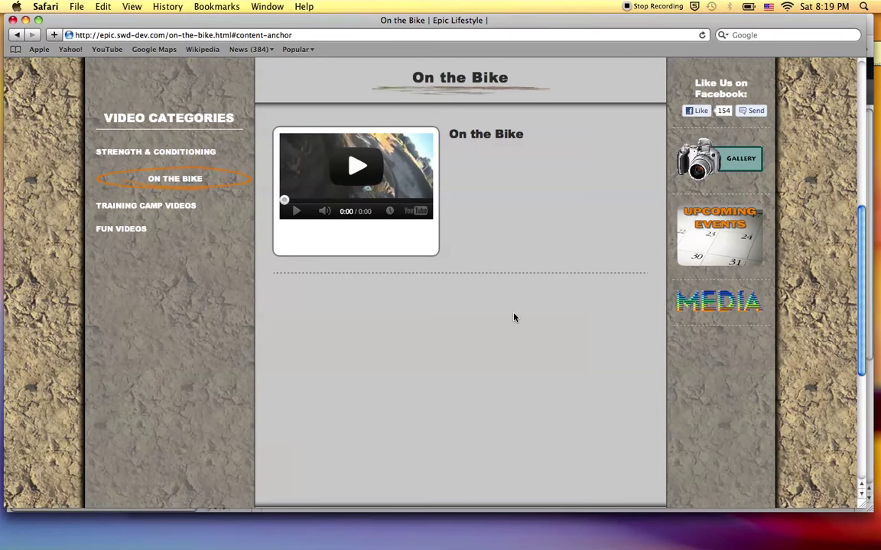
key("super+r")
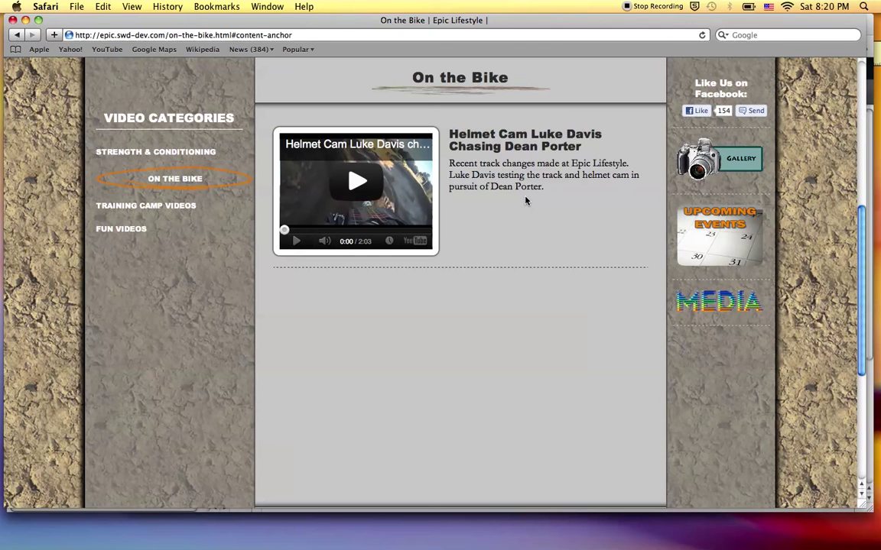
key("super+Tab")
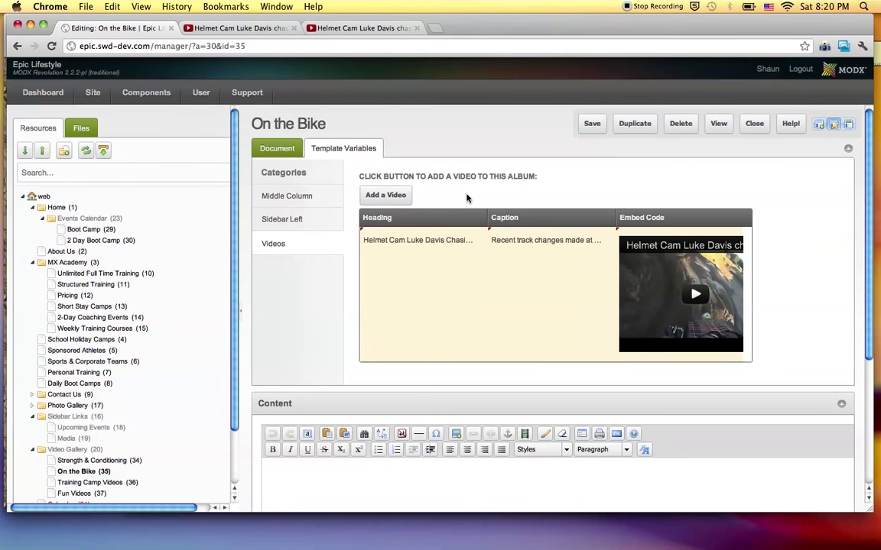
Open a blank video entry for the album and look through the uploads of the epiclifestyle au YouTube channel for another video
left_click(394, 196)
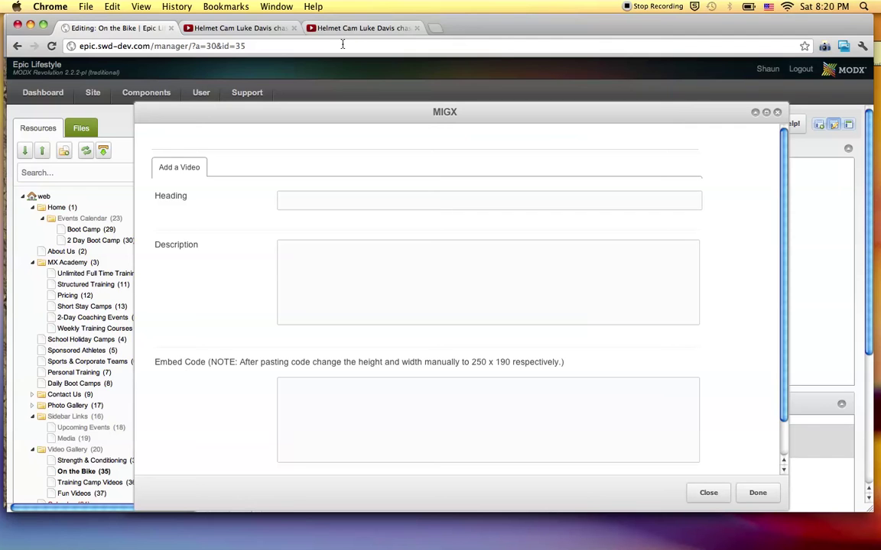
left_click(239, 28)
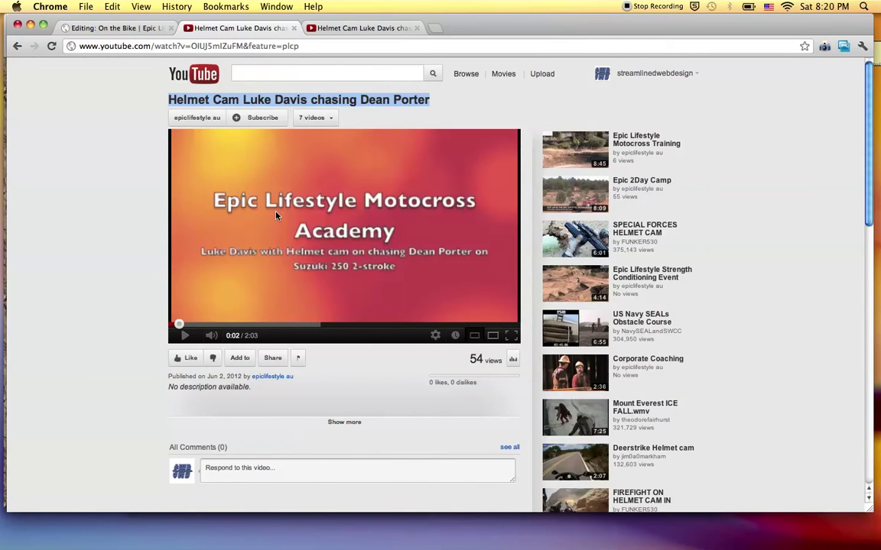
left_click(196, 117)
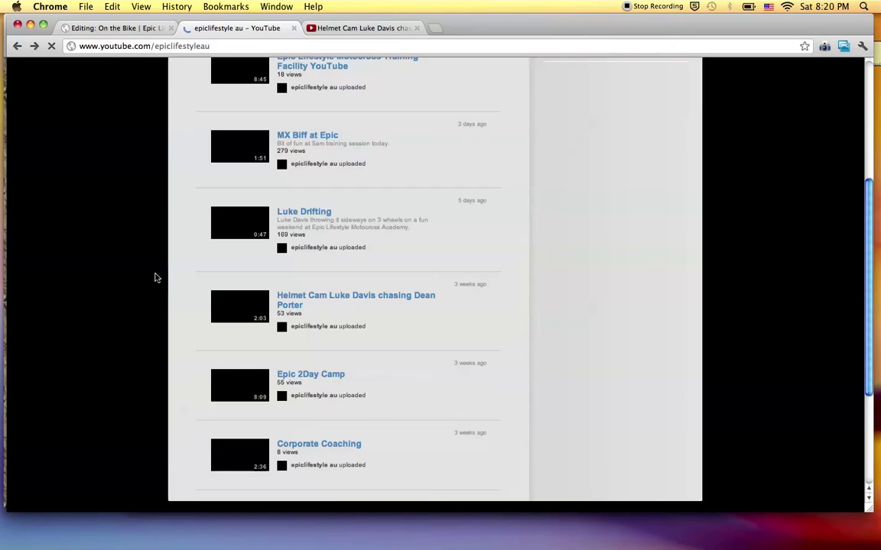
scroll(448, 290, "down", 2)
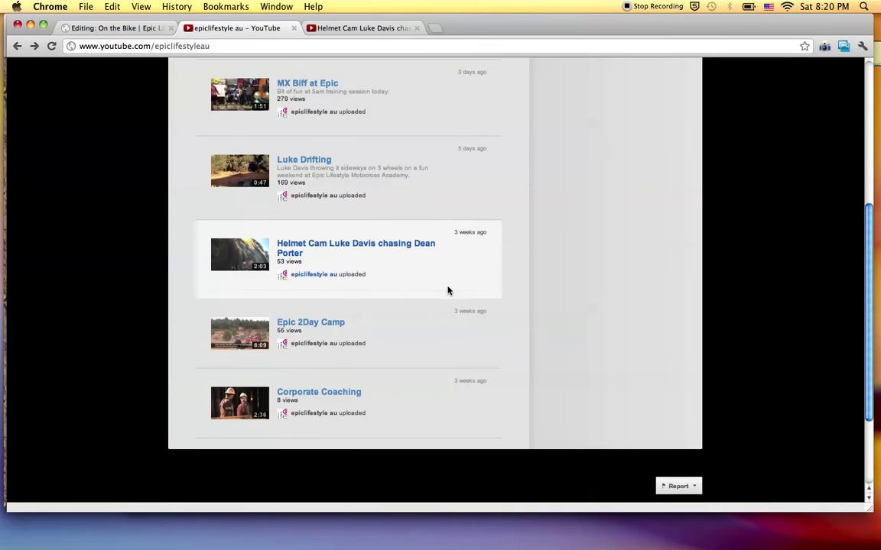
scroll(448, 291, "up", 3)
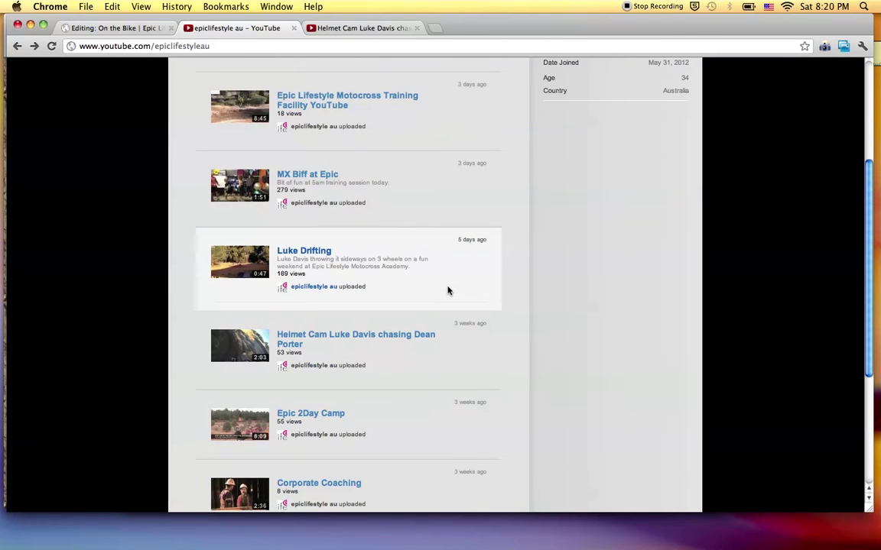
scroll(448, 290, "up", 4)
scroll(449, 290, "down", 2)
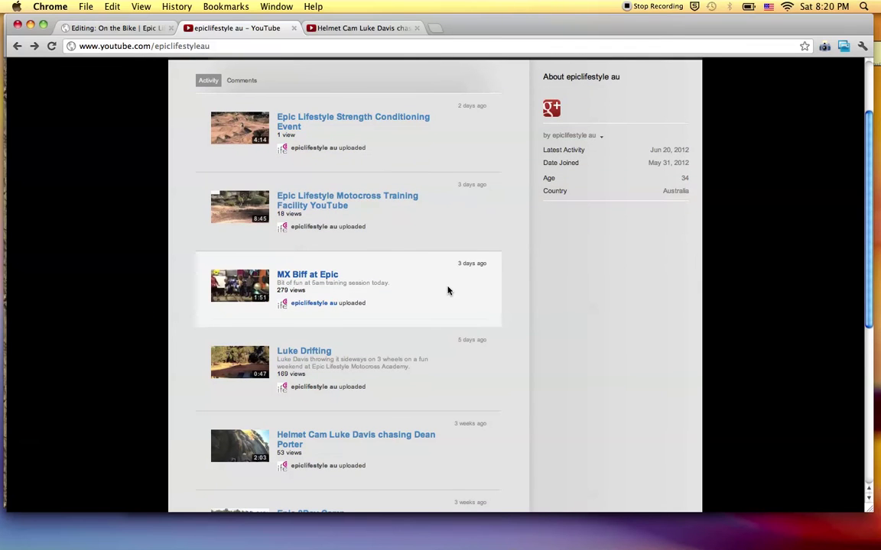
Open the Epic Lifestyle Motocross Training Facility YouTube video, pause its playback and check its page for a description
left_click(333, 205)
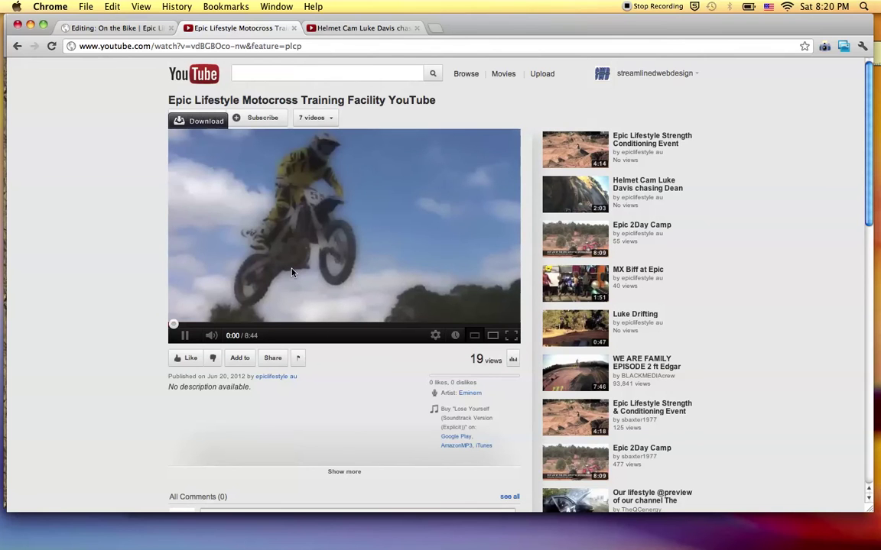
left_click(186, 336)
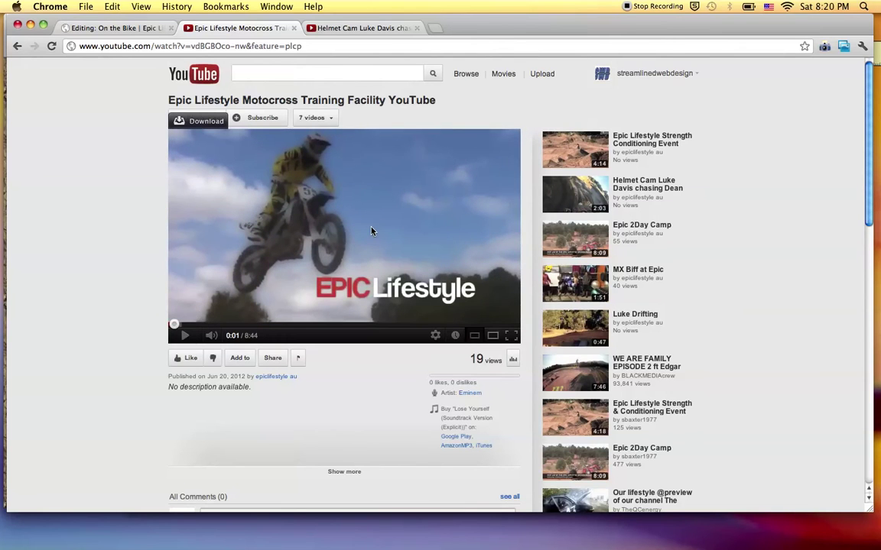
scroll(371, 231, "down", 2)
scroll(372, 231, "down", 2)
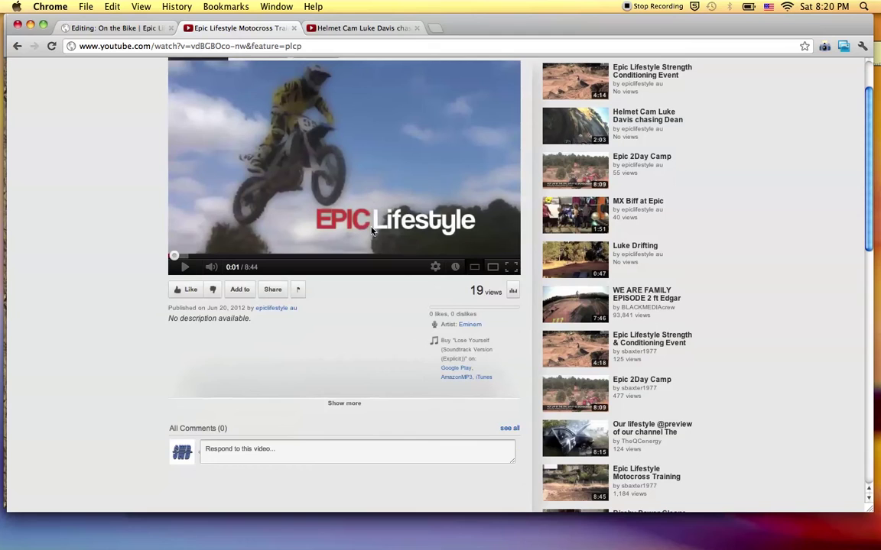
scroll(346, 280, "up", 3)
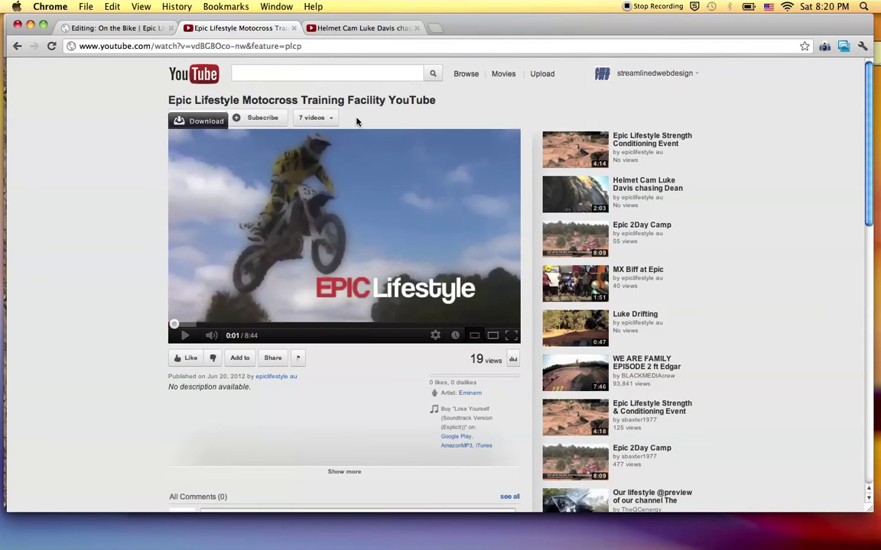
Open the channel that published the earlier Helmet Cam video and look through its uploads for the motocross training facility video
left_click(359, 28)
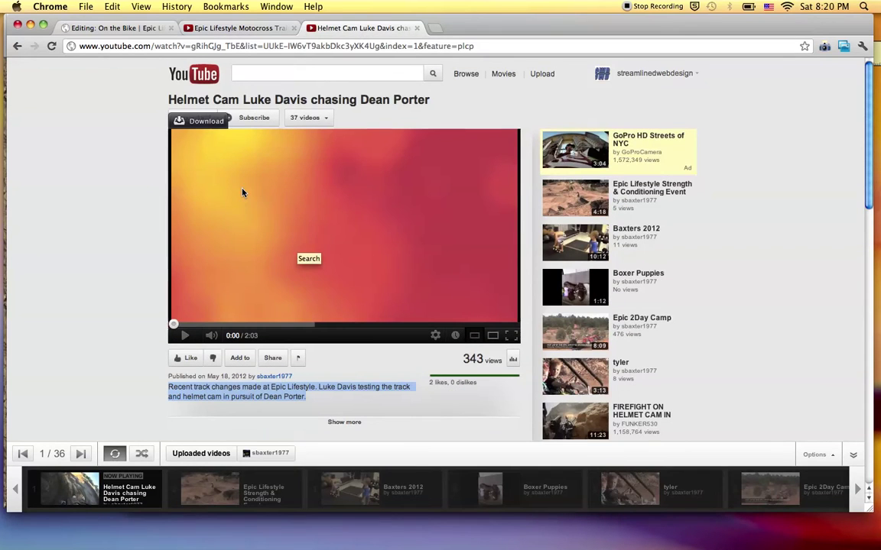
left_click(270, 123)
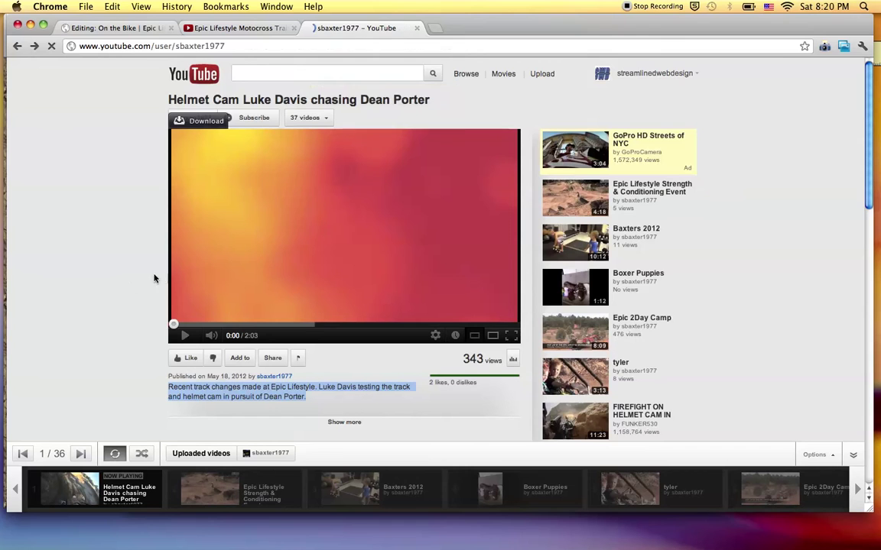
scroll(300, 283, "down", 7)
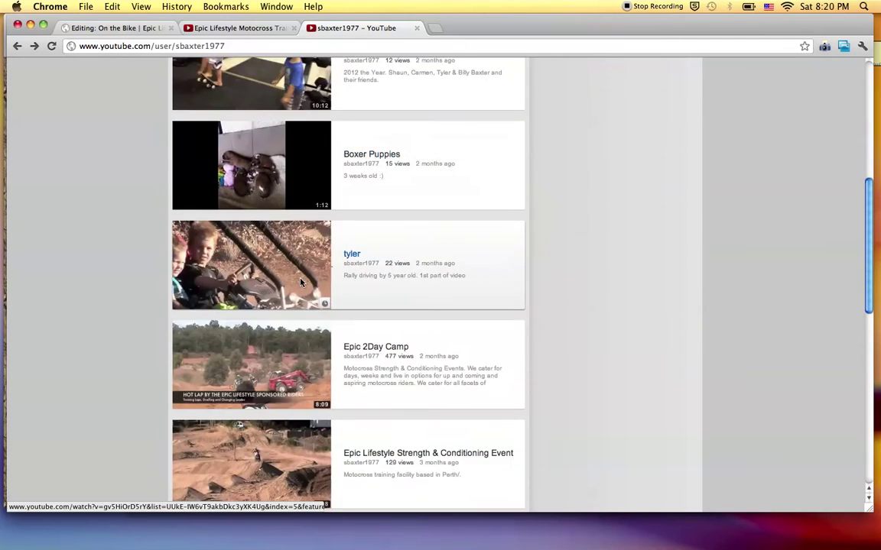
scroll(301, 283, "down", 1)
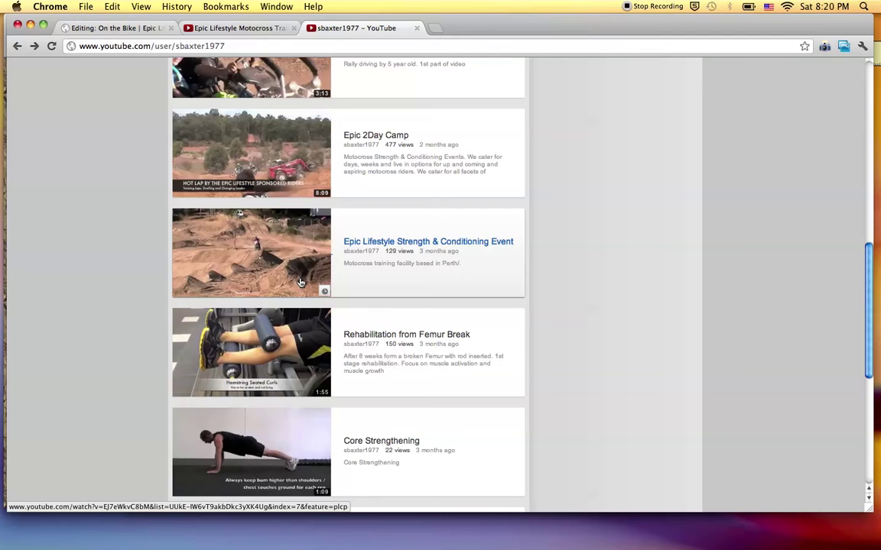
scroll(300, 283, "down", 3)
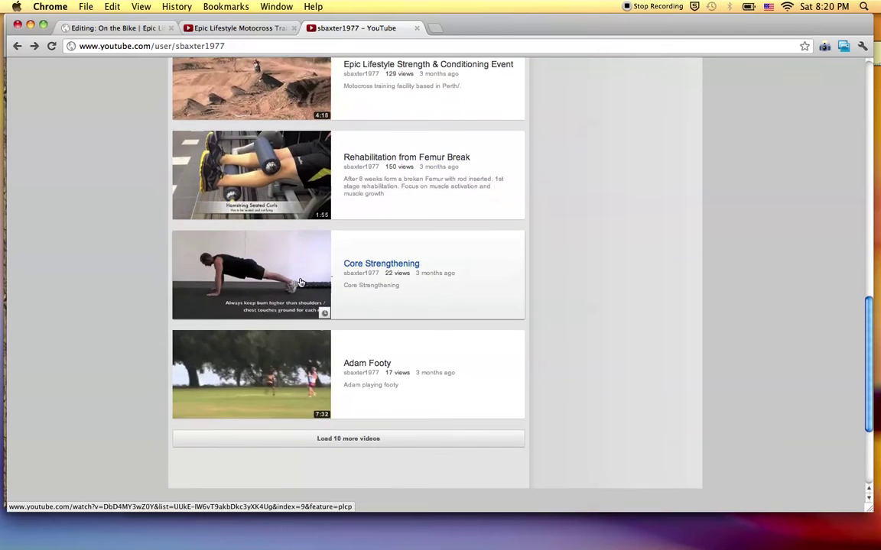
scroll(301, 283, "up", 8)
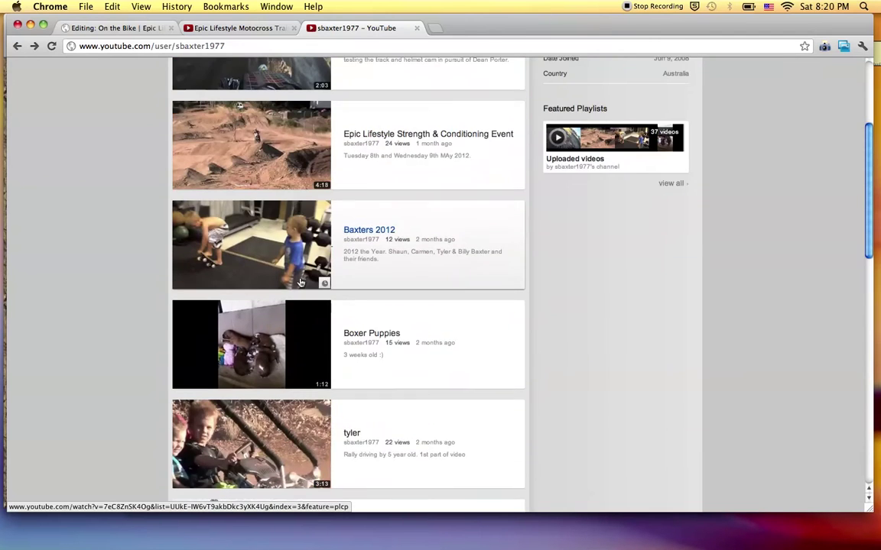
scroll(300, 283, "up", 3)
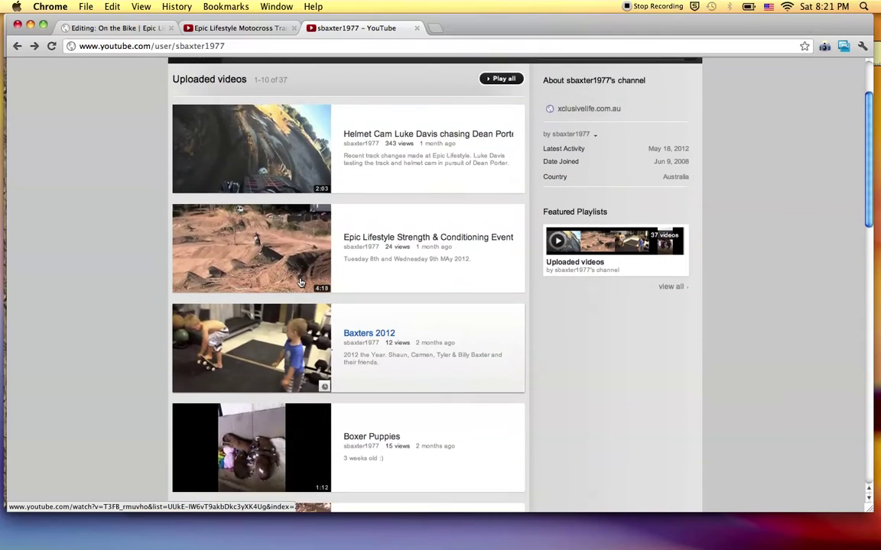
scroll(300, 283, "down", 3)
scroll(301, 283, "down", 3)
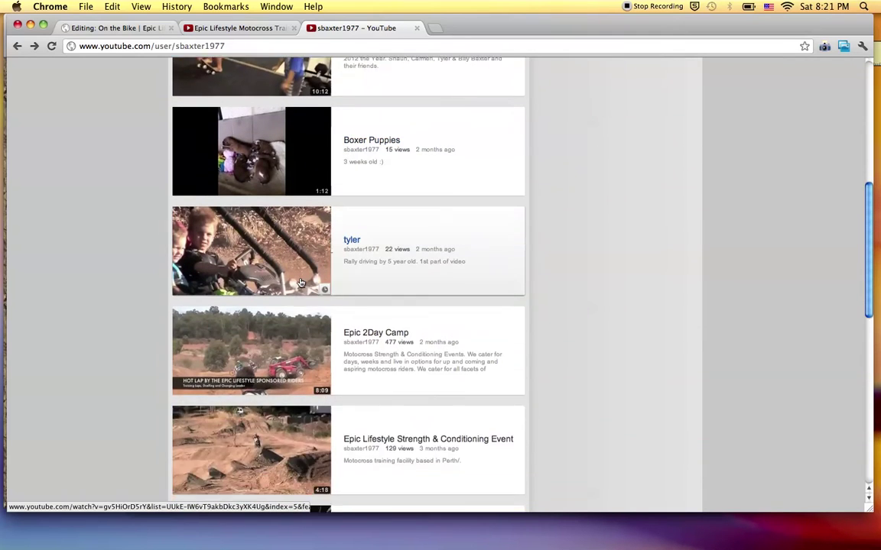
scroll(301, 283, "down", 2)
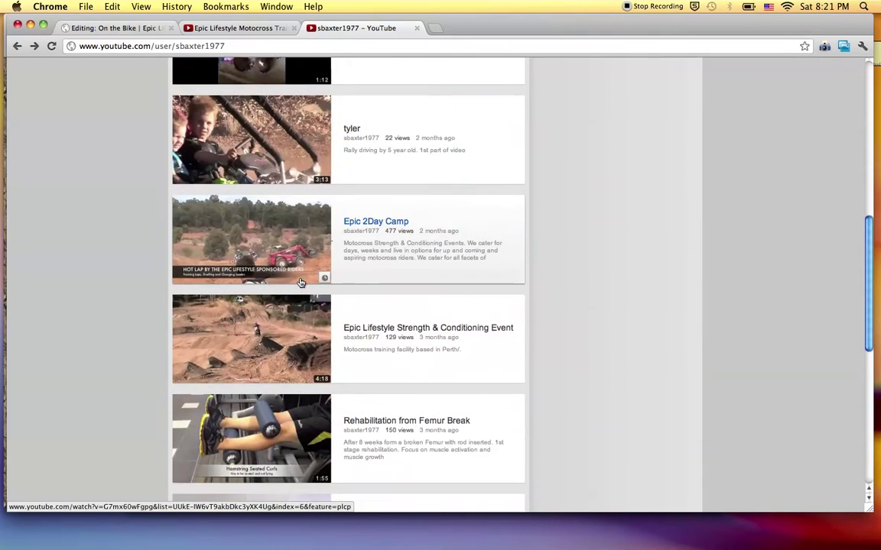
scroll(300, 283, "down", 4)
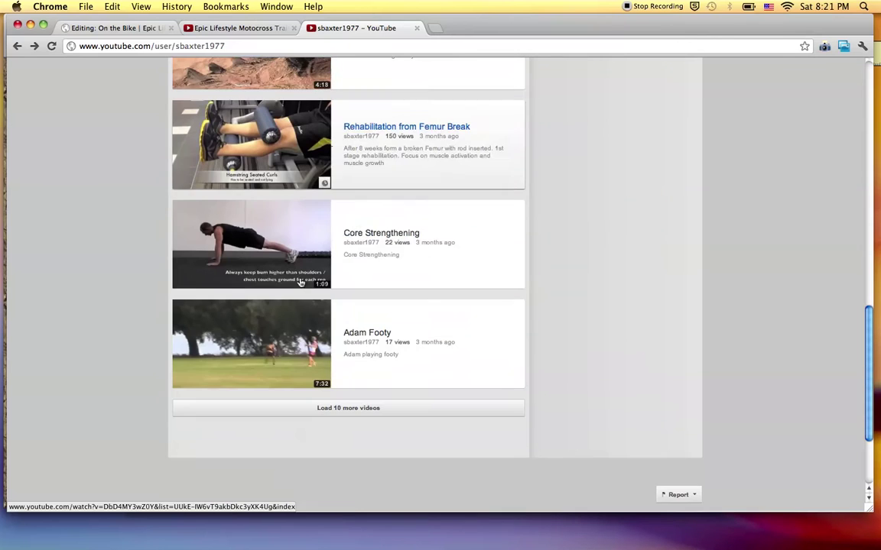
scroll(300, 282, "up", 2)
scroll(300, 283, "up", 12)
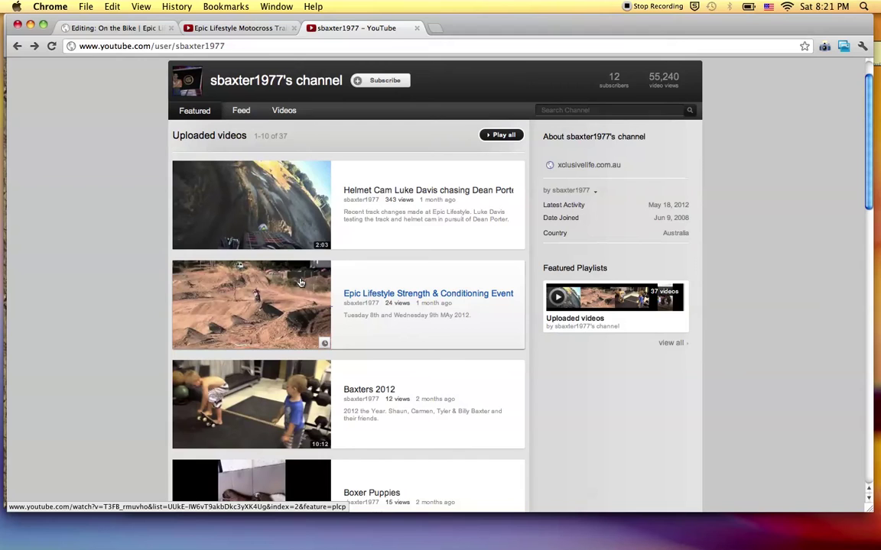
scroll(301, 283, "up", 2)
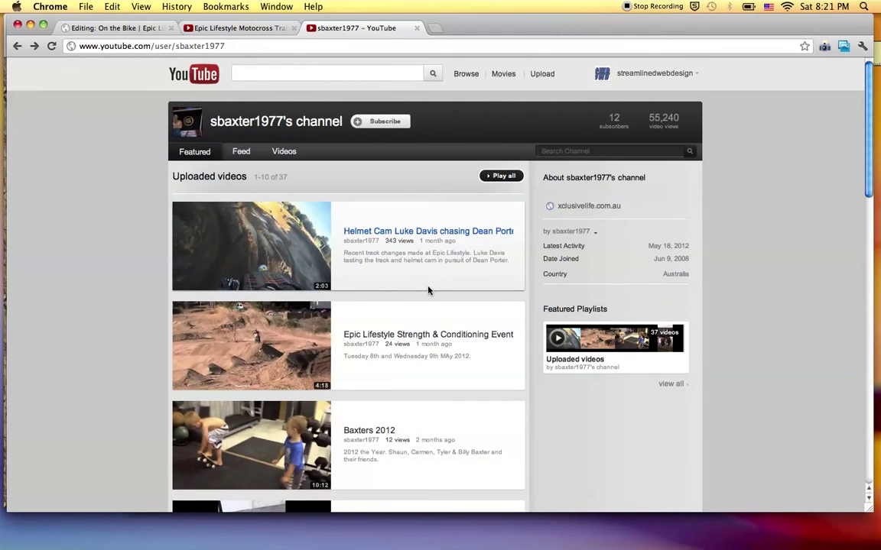
Load more of the channel's uploads and open its Epic Lifestyle Motocross Training Facility video
scroll(383, 264, "down", 15)
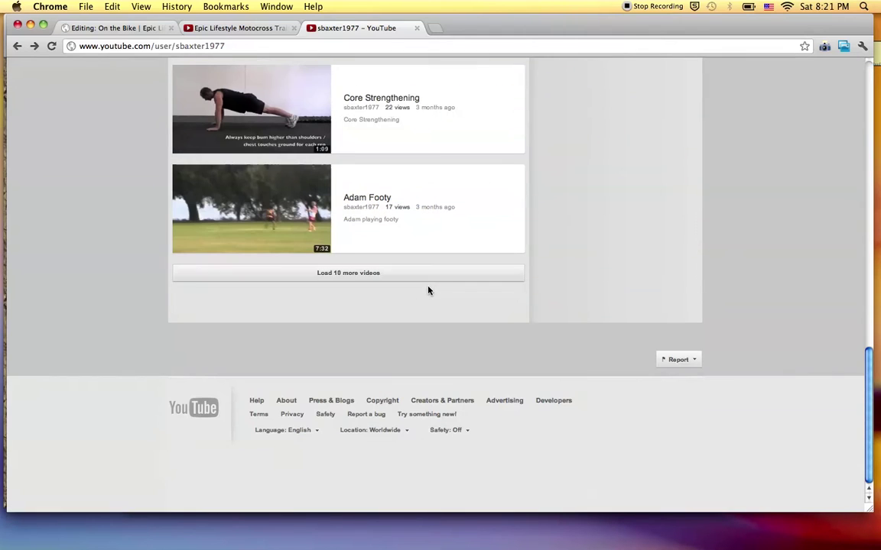
left_click(365, 274)
scroll(345, 304, "down", 20)
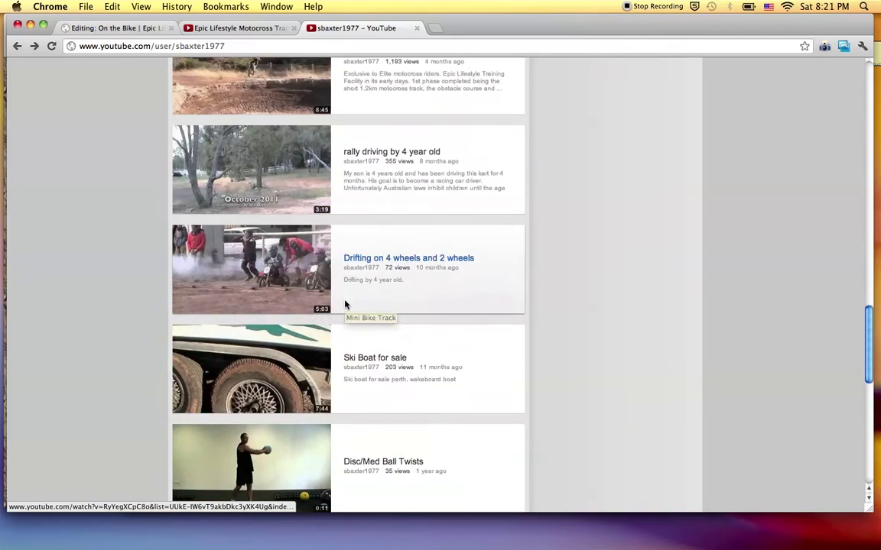
scroll(345, 304, "down", 5)
left_click(340, 276)
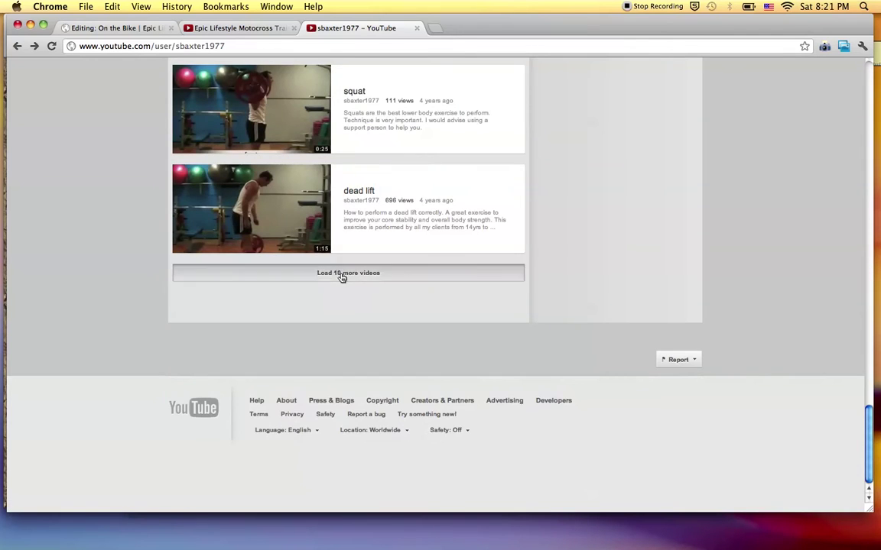
scroll(341, 287, "down", 15)
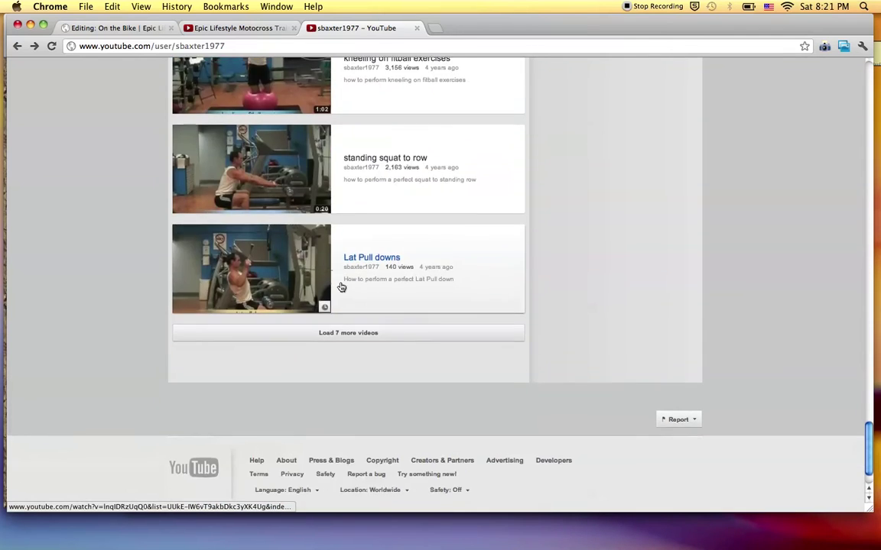
left_click(337, 307)
scroll(339, 310, "down", 12)
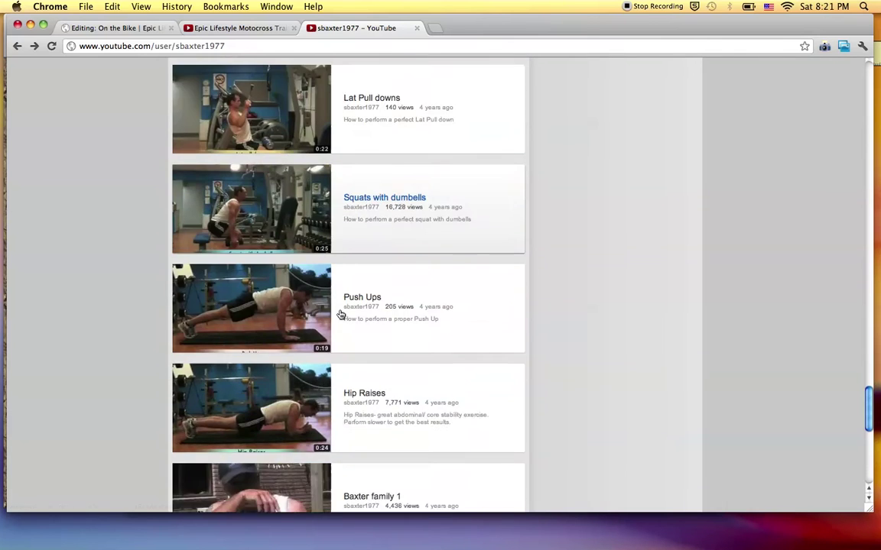
scroll(340, 315, "up", 15)
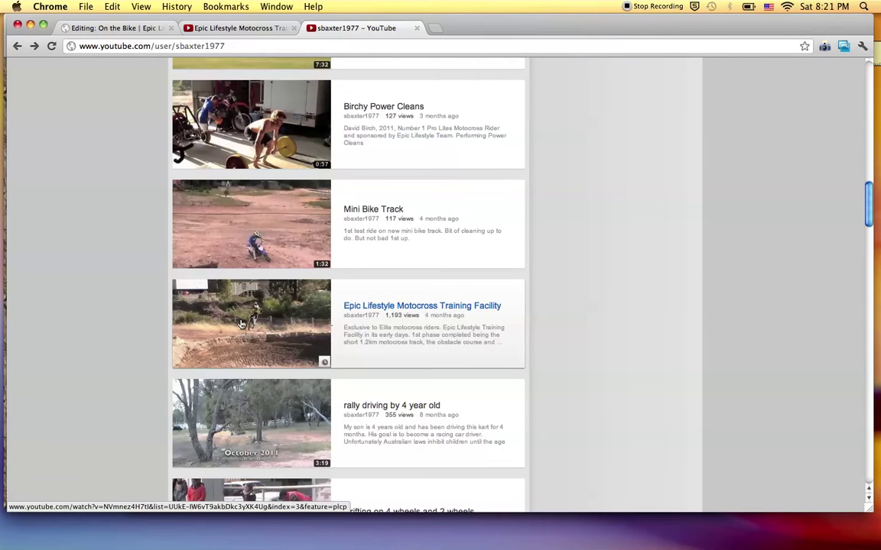
left_click(340, 315)
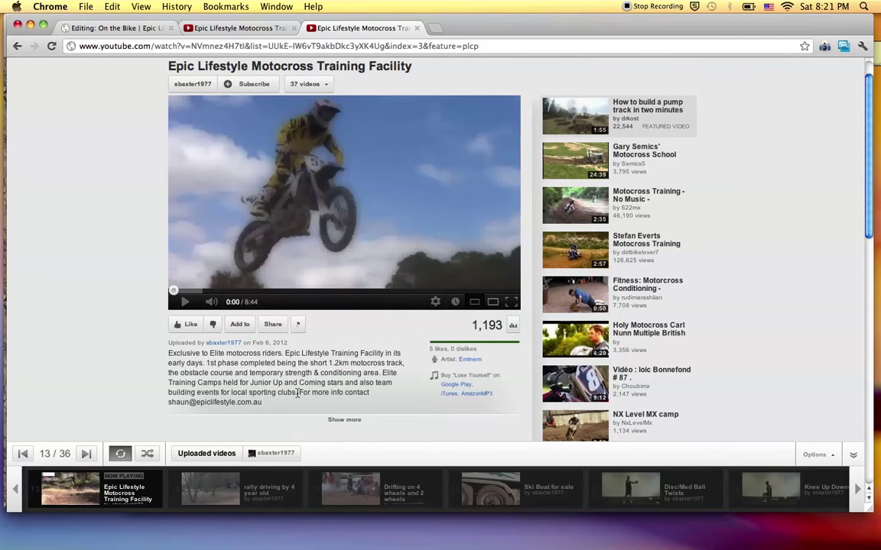
Copy the video's description up to "local sporting clubs.", without the contact details, into the Description of the blank MODX video entry
left_click_drag(246, 374, 168, 353)
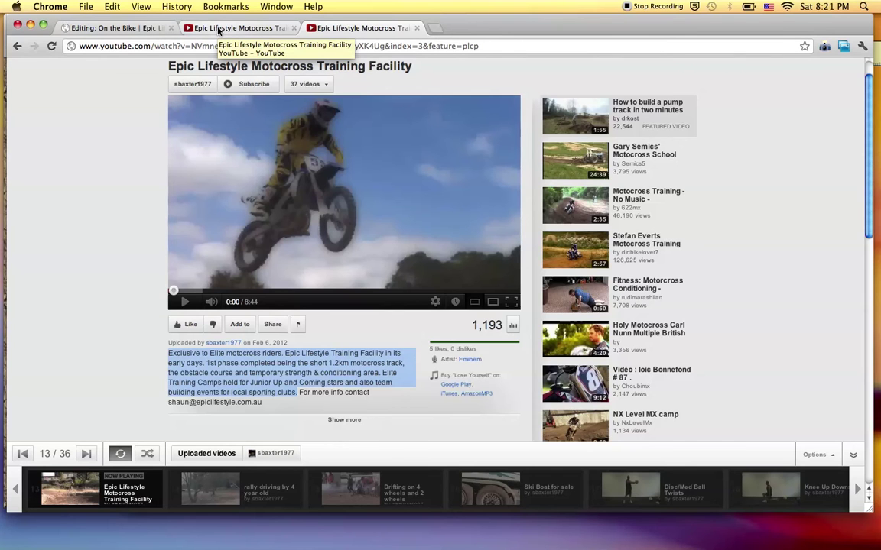
left_click(218, 30)
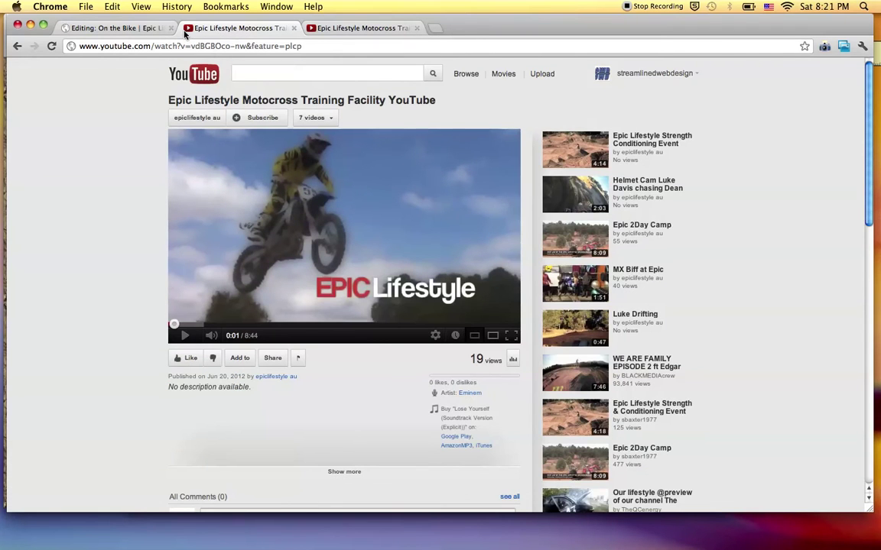
left_click(156, 31)
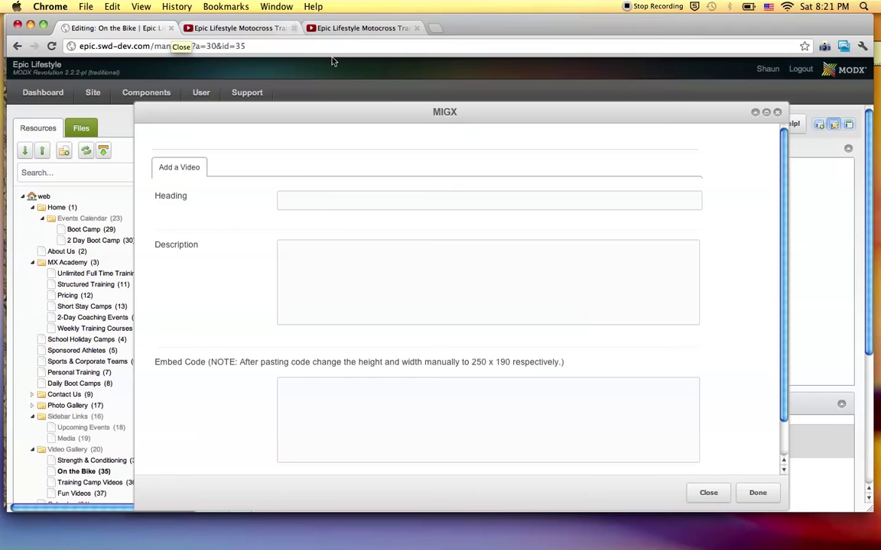
left_click(346, 279)
type("Exclusive to Elite motocross riders. Epic Lifestyle Training Facility in the early days. 1st phase completed being the short 1.2km motocross track, the obstacle course and temporary strength & conditioning area. Elite Training Camps held for Juniors up and coming stars and also team building events for local sporting clubs.")
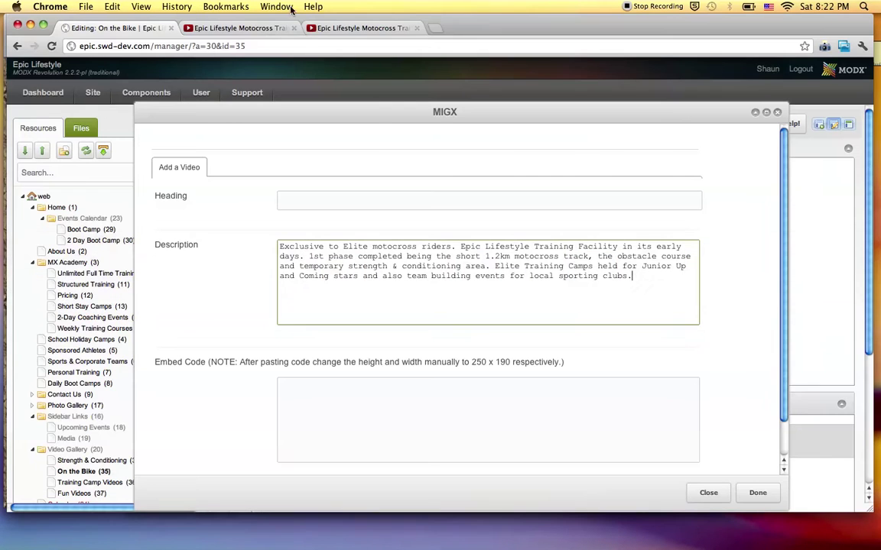
Copy "Epic Lifestyle Motocross Training Facility" from the epiclifestyle au video's title into the entry's Heading
left_click(260, 28)
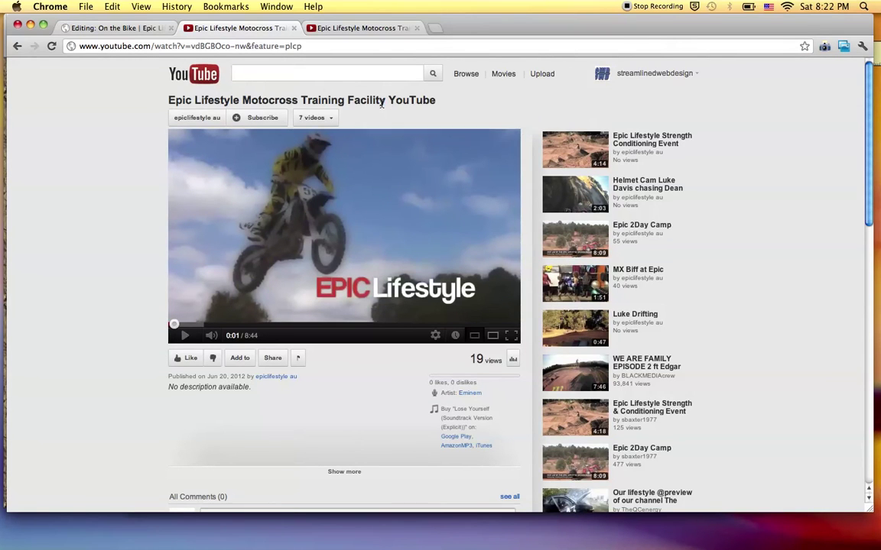
left_click_drag(387, 100, 170, 102)
key("super+c")
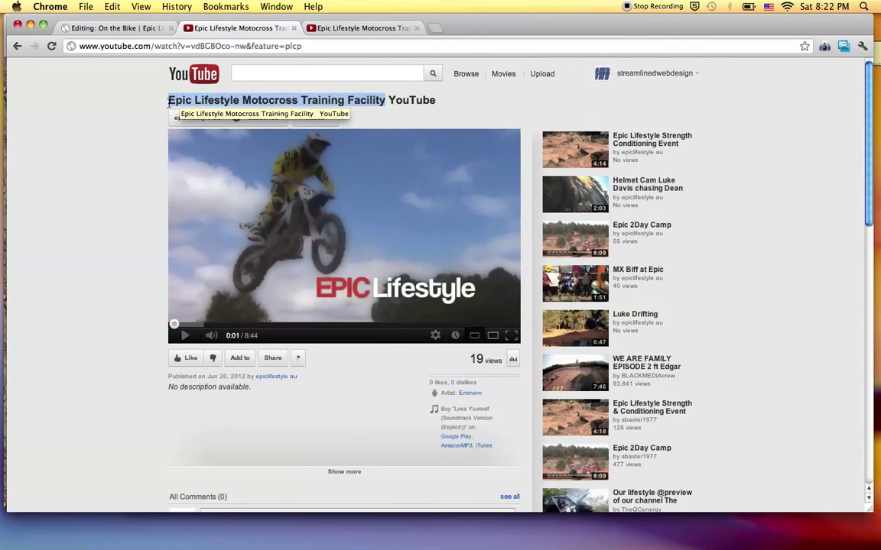
left_click(126, 29)
left_click(299, 200)
key("super+v")
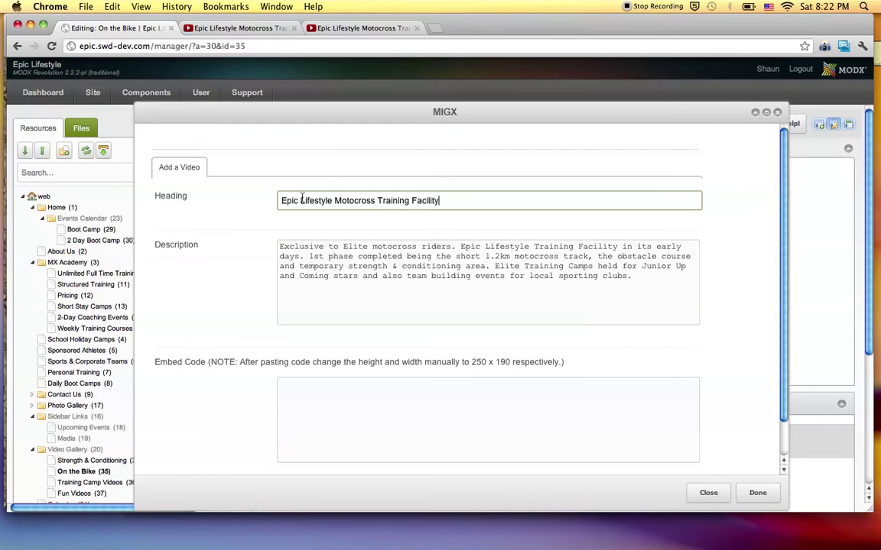
Return to the epiclifestyle au video, show its sharing options and copy its embed code
left_click(266, 27)
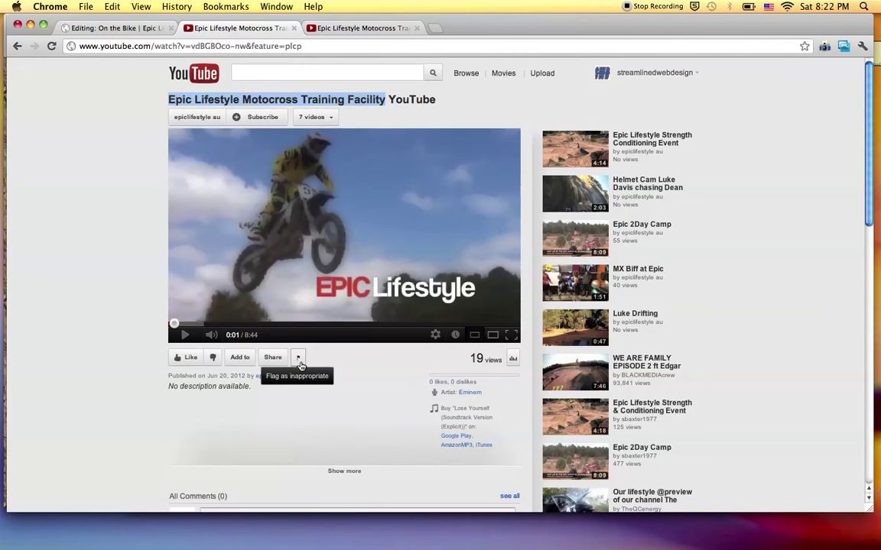
scroll(301, 365, "down", 1)
scroll(302, 366, "down", 1)
mouse_move(354, 215)
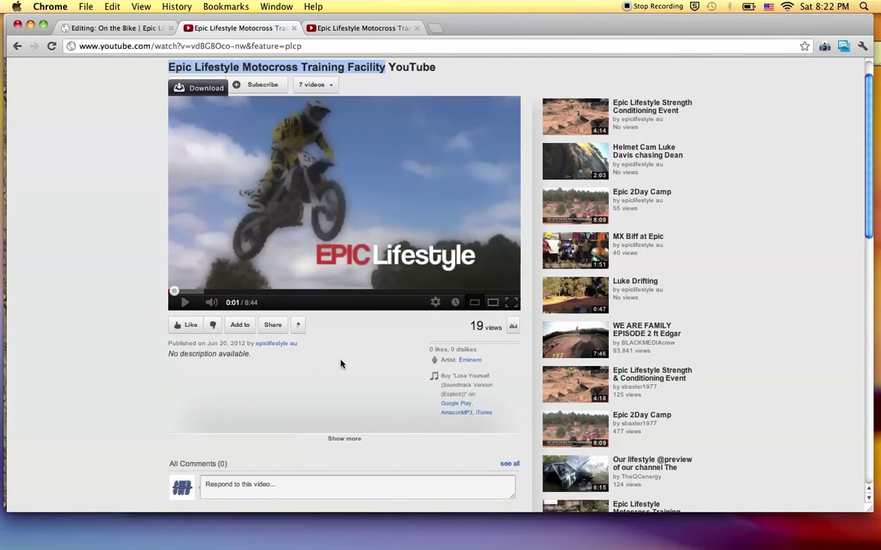
left_click(274, 326)
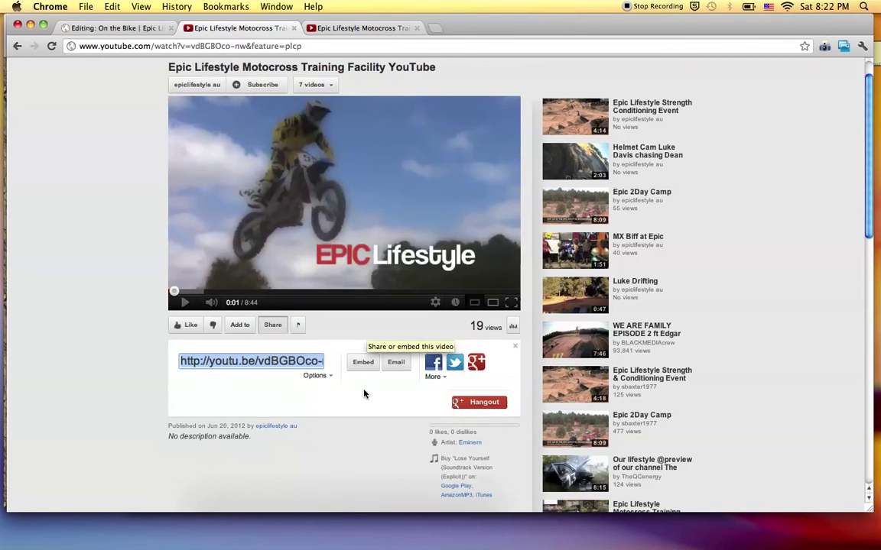
scroll(364, 394, "down", 2)
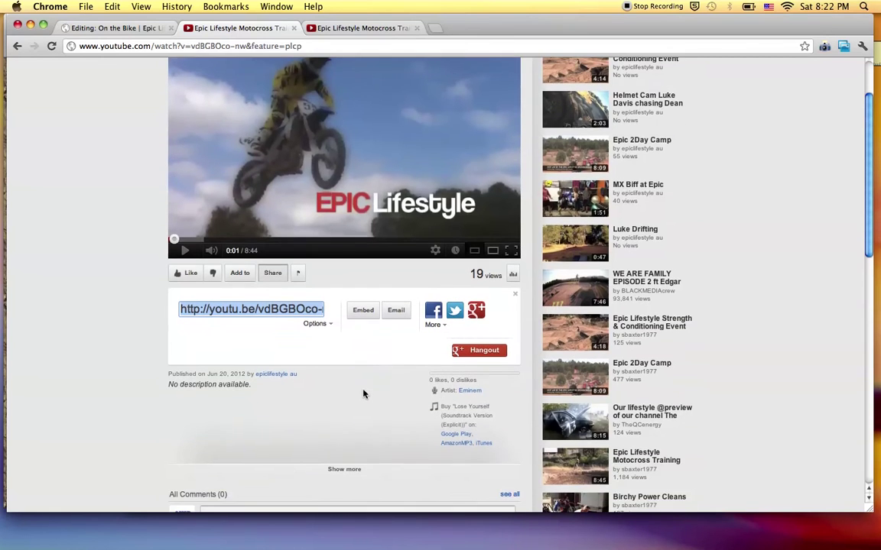
left_click(362, 311)
key("super+c")
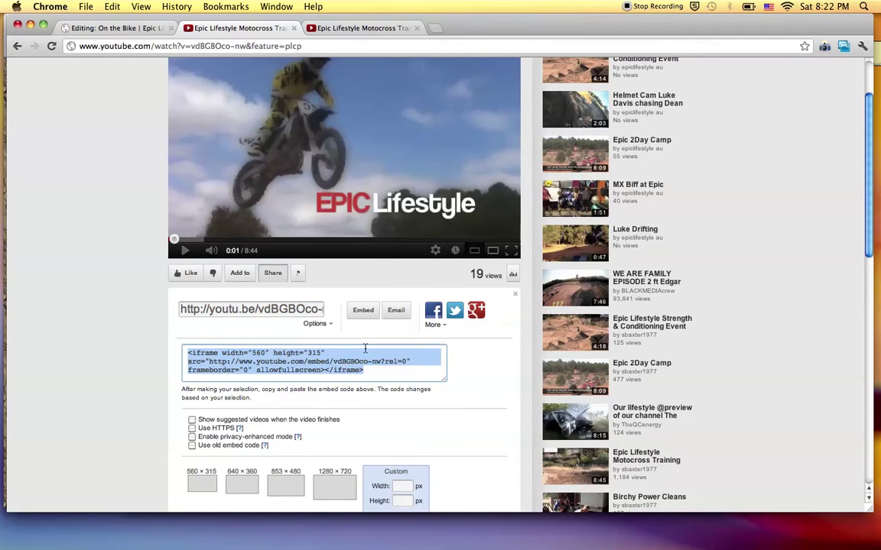
Set the custom width of the video's embed code to 250 px
scroll(364, 349, "down", 3)
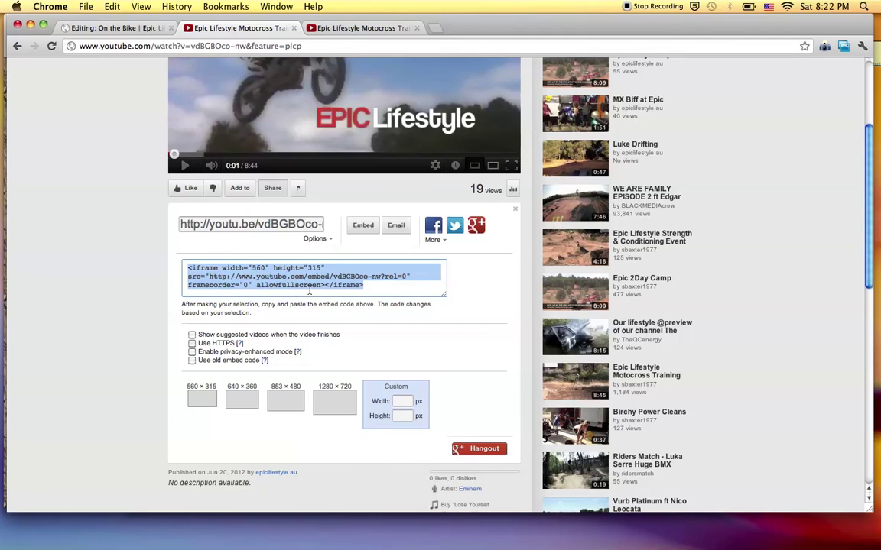
scroll(263, 310, "down", 1)
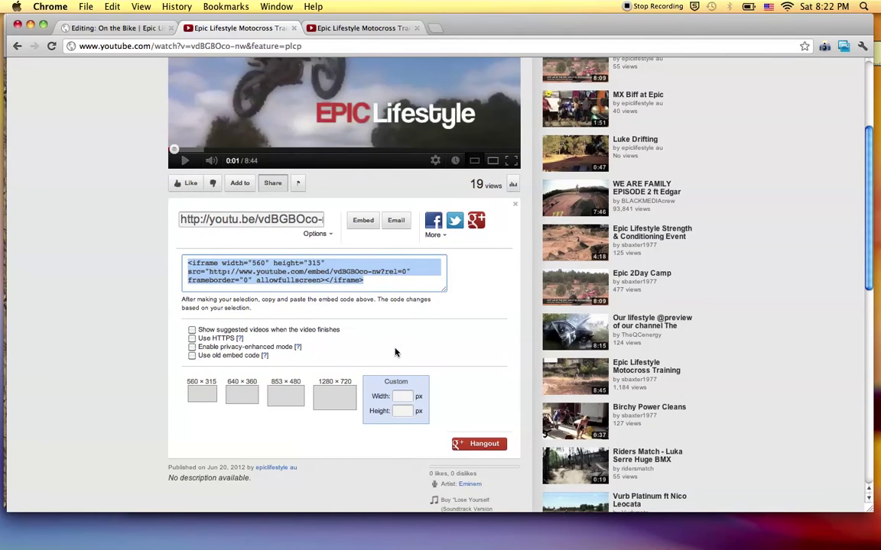
left_click(399, 397)
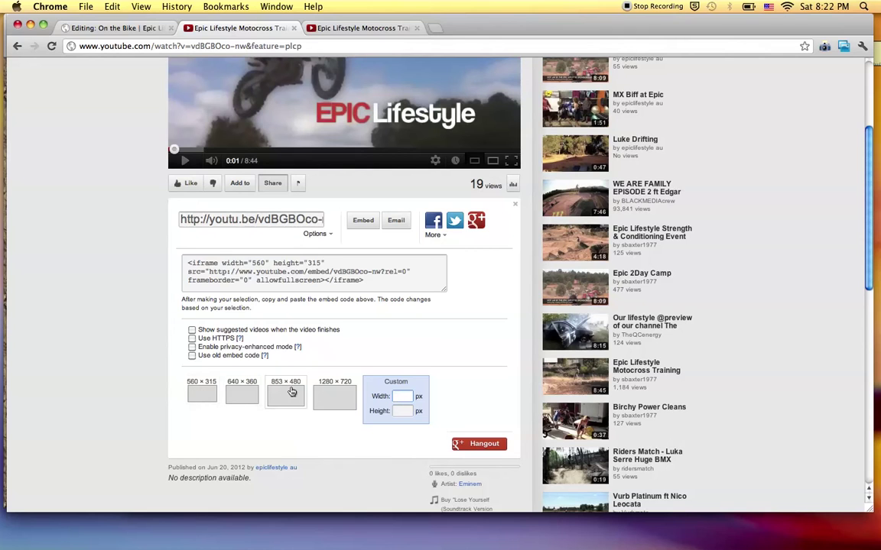
left_click(409, 396)
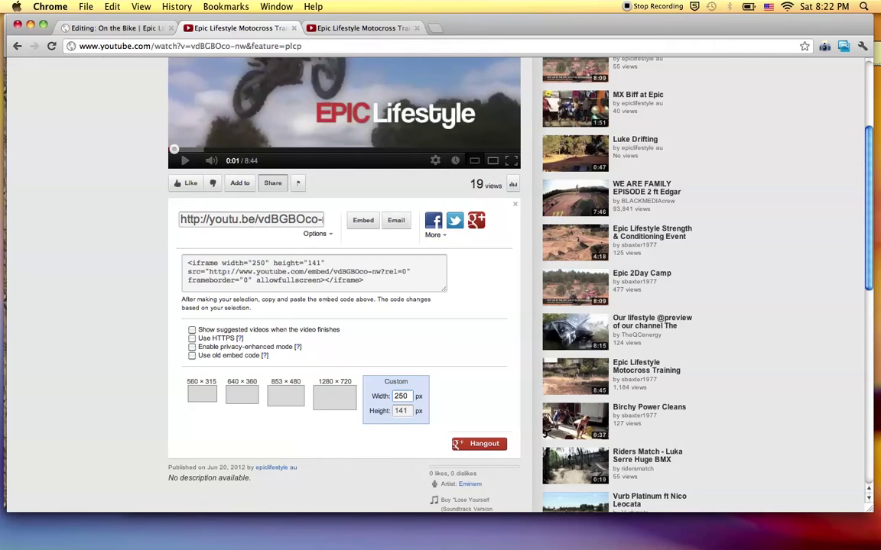
Examine the embed code's custom width and height settings together with the video above them
scroll(344, 283, "up", 3)
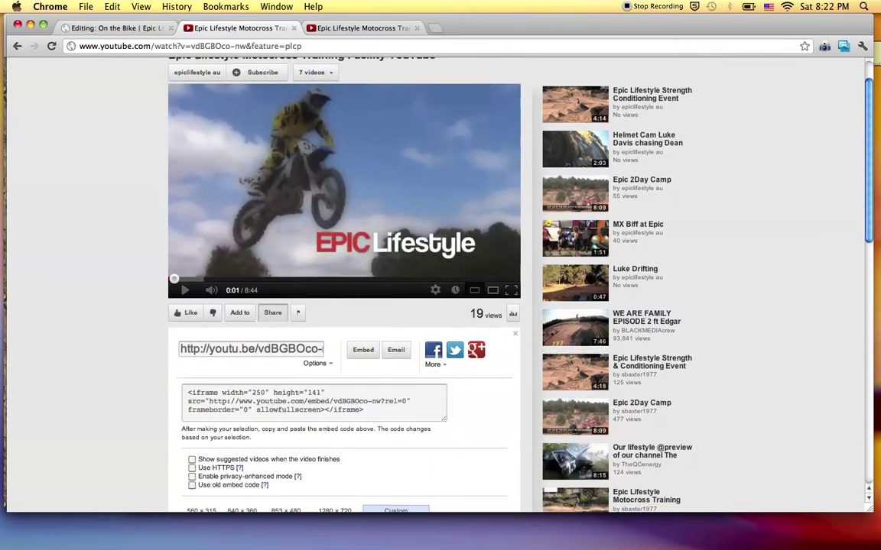
scroll(344, 283, "down", 4)
scroll(344, 283, "up", 2)
scroll(344, 282, "down", 1)
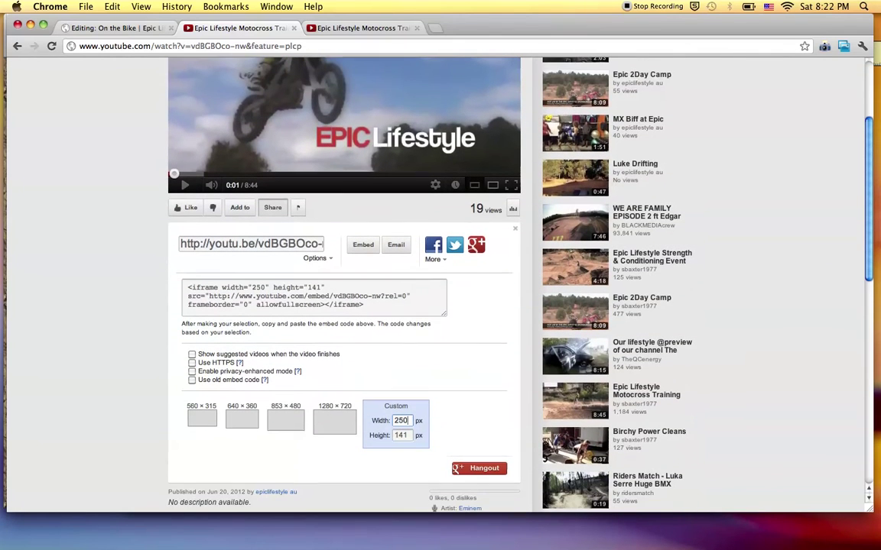
left_click(399, 439)
scroll(400, 420, "up", 4)
mouse_move(280, 259)
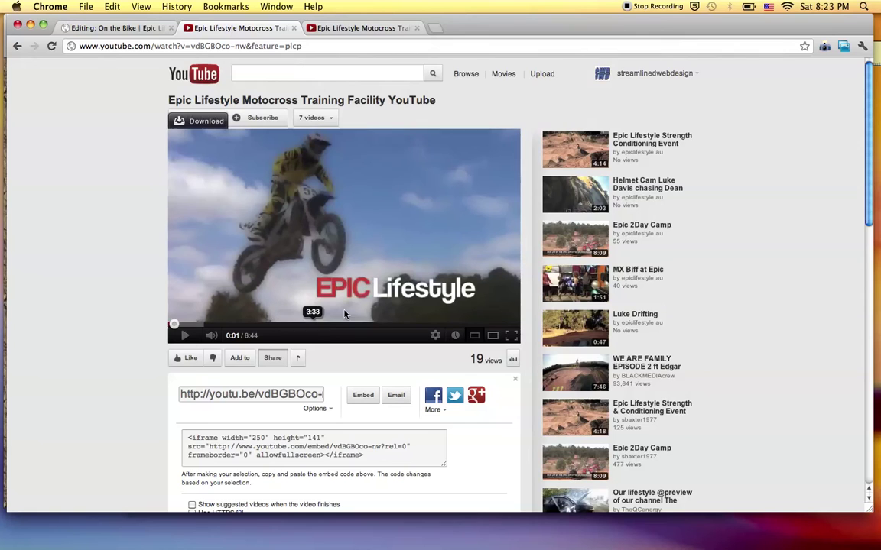
scroll(328, 306, "down", 5)
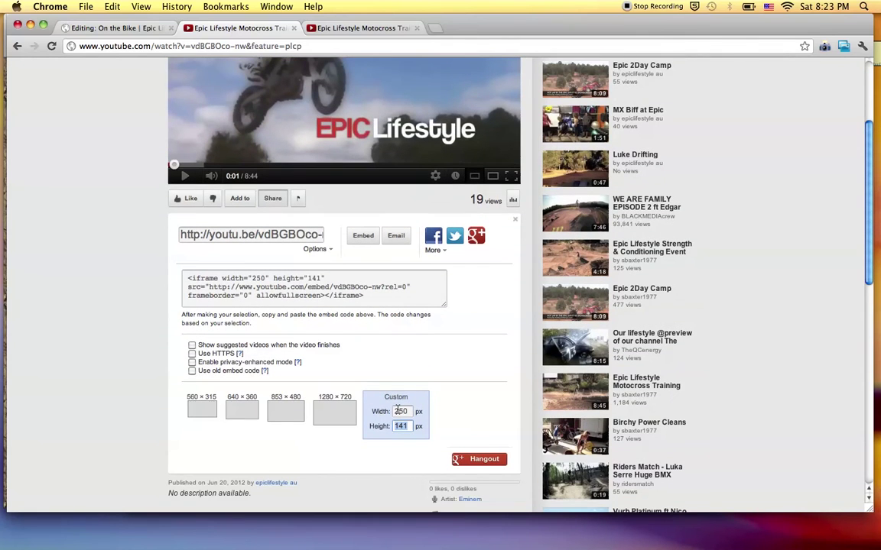
scroll(404, 413, "up", 3)
scroll(404, 413, "up", 3)
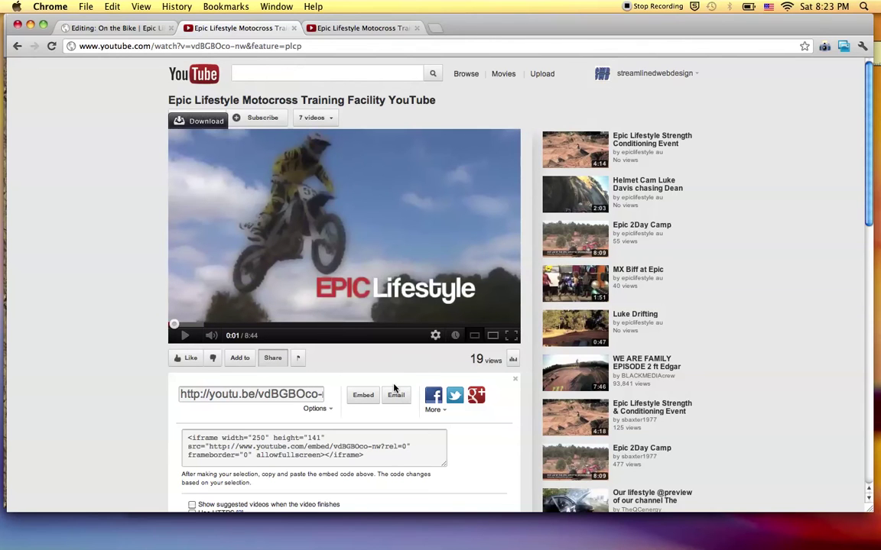
scroll(395, 389, "down", 3)
scroll(392, 411, "down", 3)
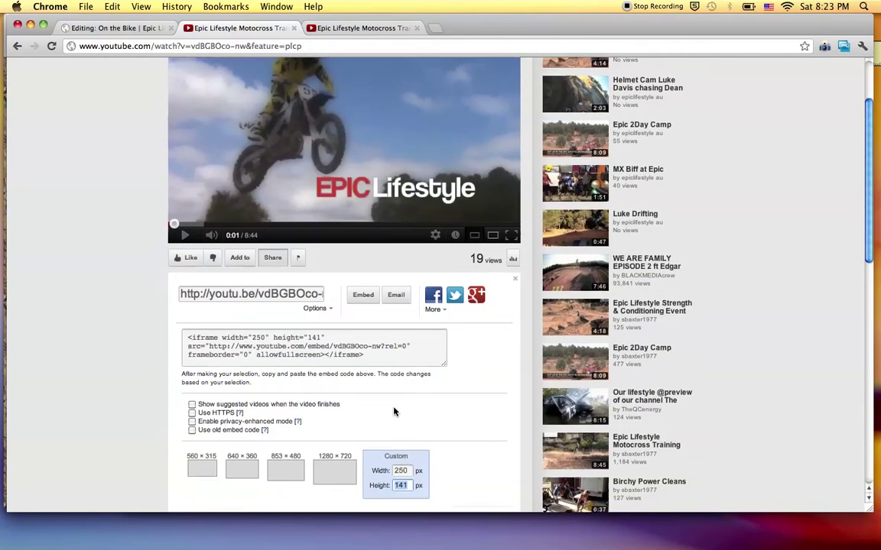
Choose the 560 × 315 embed size, copy the resulting code and paste it into the MODX video entry's Embed Code
left_click(208, 391)
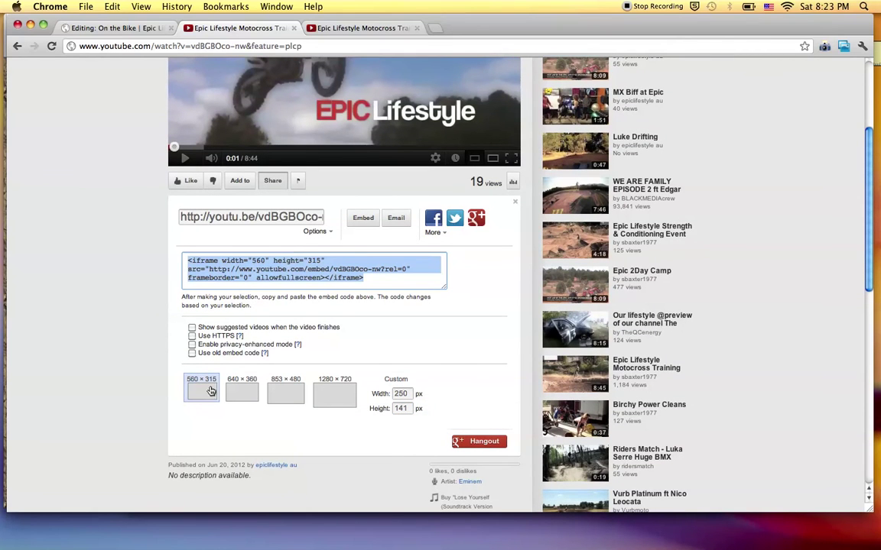
scroll(267, 370, "up", 1)
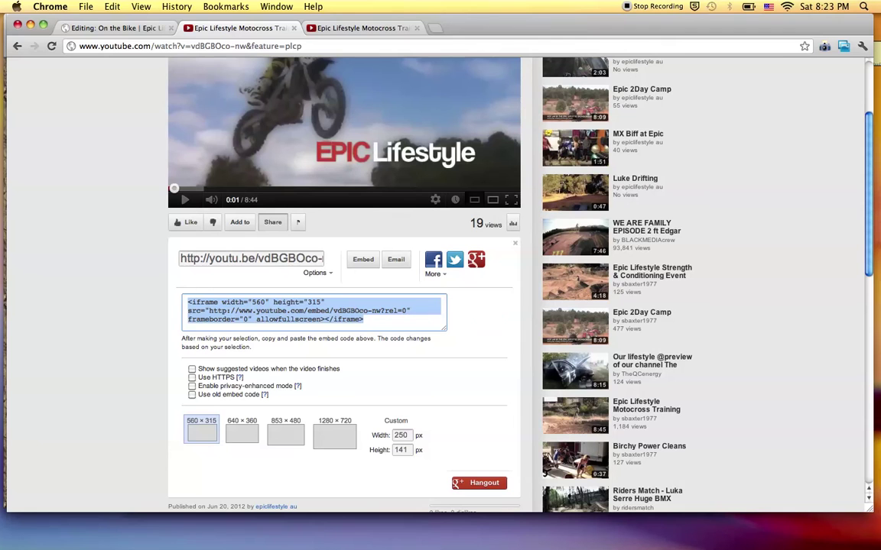
left_click(116, 27)
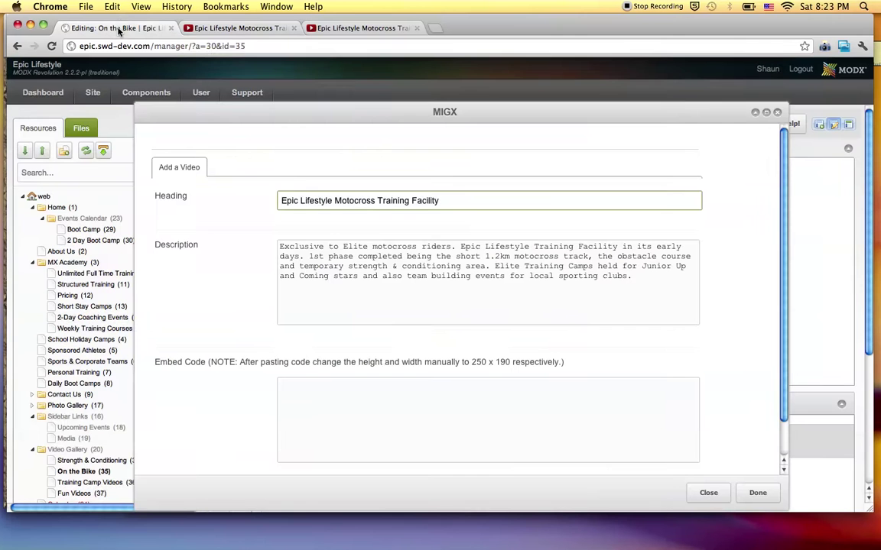
key("super+v")
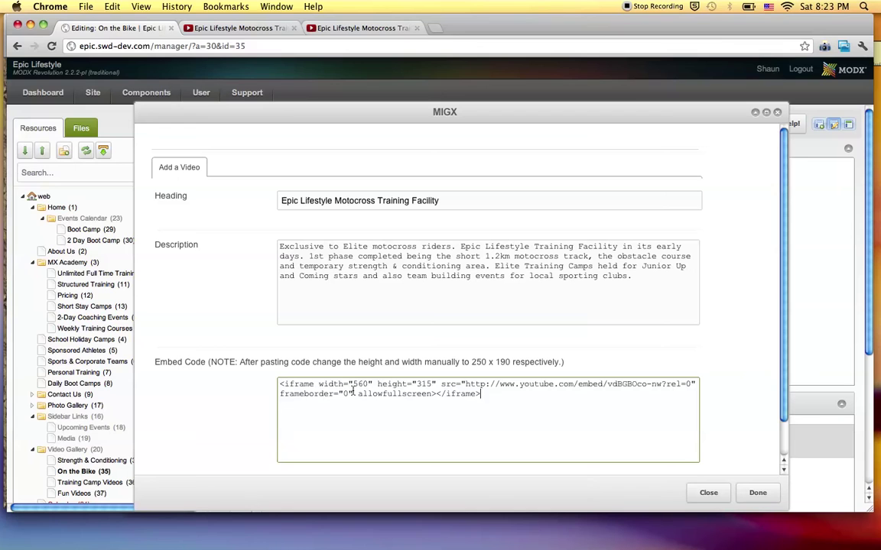
Change the pasted embed code's width to 250 and height to 190, and finish the video entry
type("250")
type("190")
left_click(756, 493)
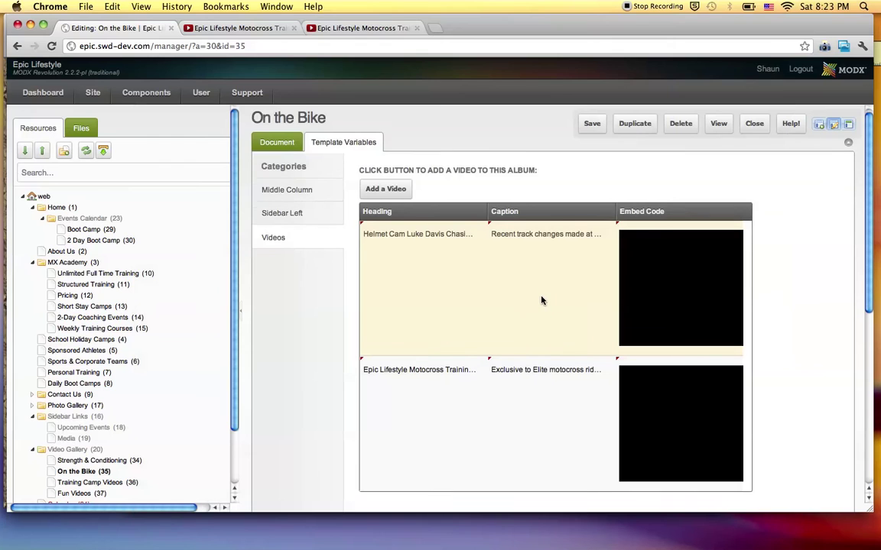
Check the On the Bike album's video list and save the page
scroll(543, 300, "down", 3)
scroll(579, 304, "up", 3)
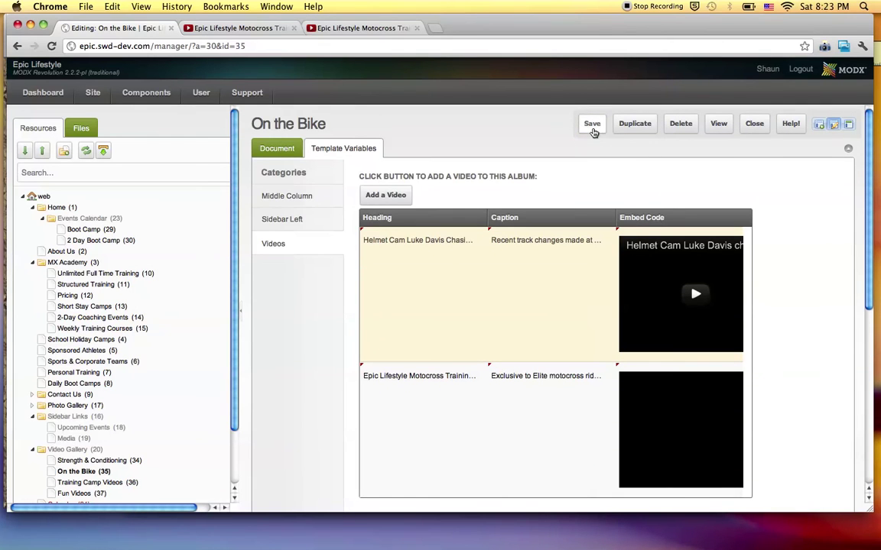
left_click(593, 126)
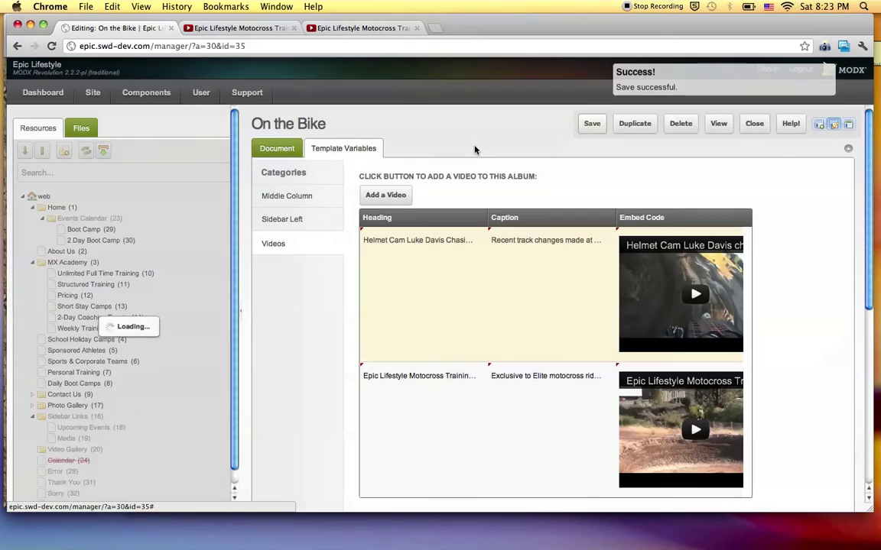
Switch to Safari, reload the live On the Bike page to check for the added video, and return to MODX in Chrome
key("super+Tab")
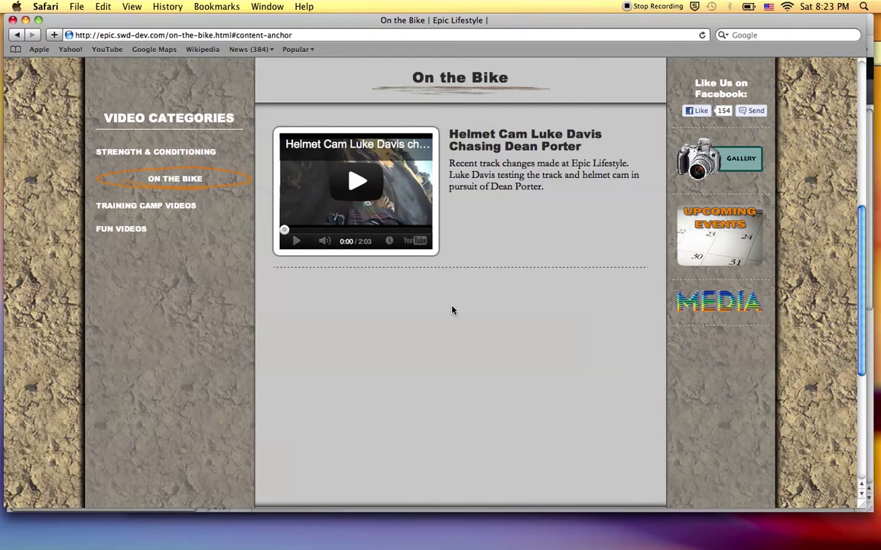
key("super+r")
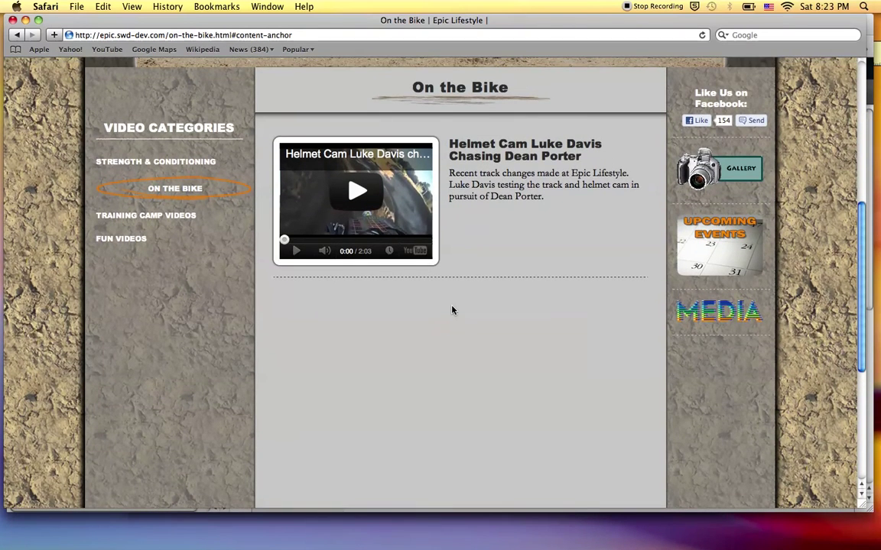
key("super+r")
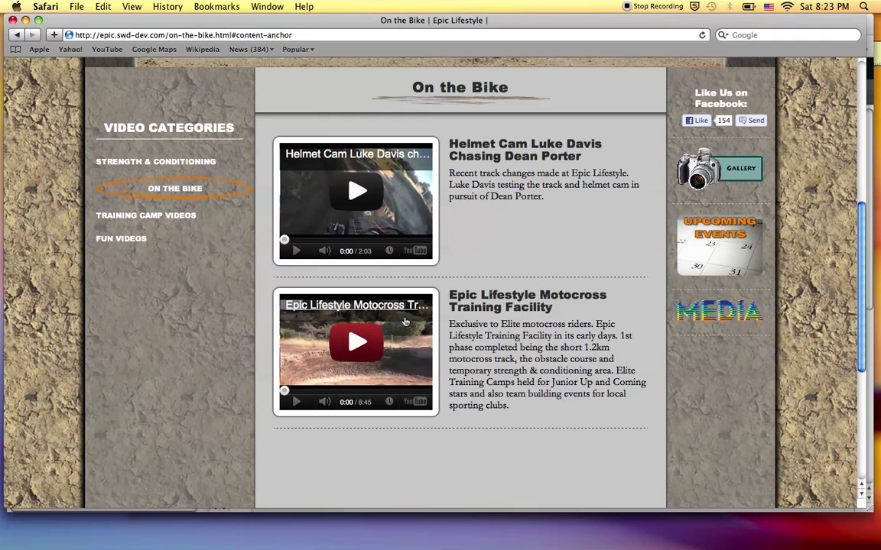
key("super+Tab")
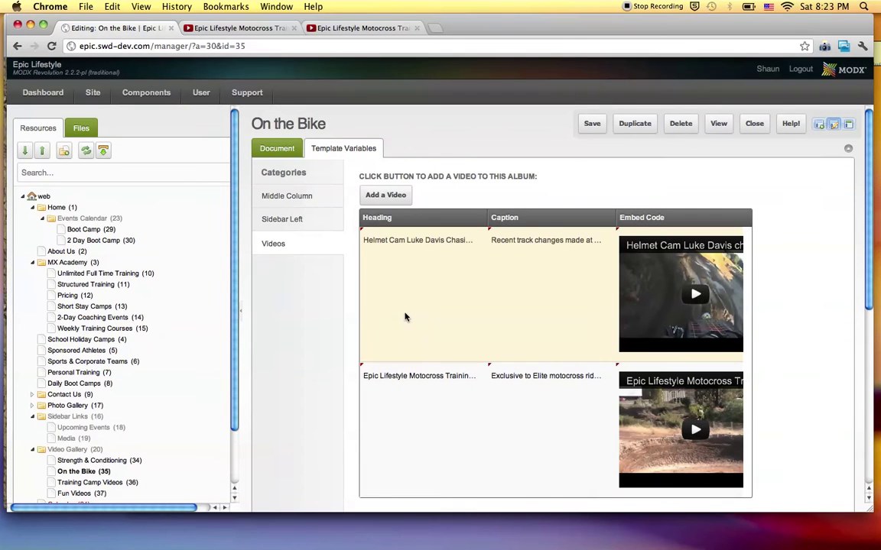
Try to remove the Epic Lifestyle Motocross Training Facility video from the album
scroll(557, 280, "down", 1)
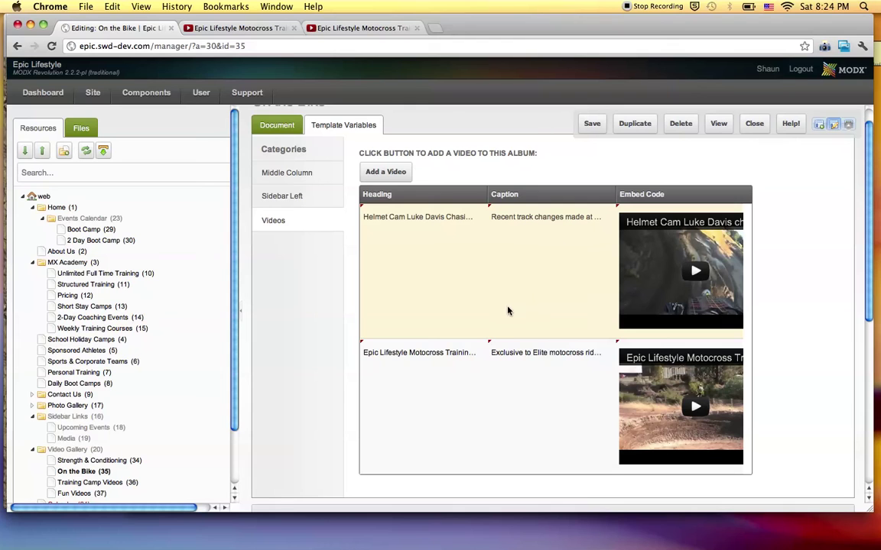
right_click(443, 283)
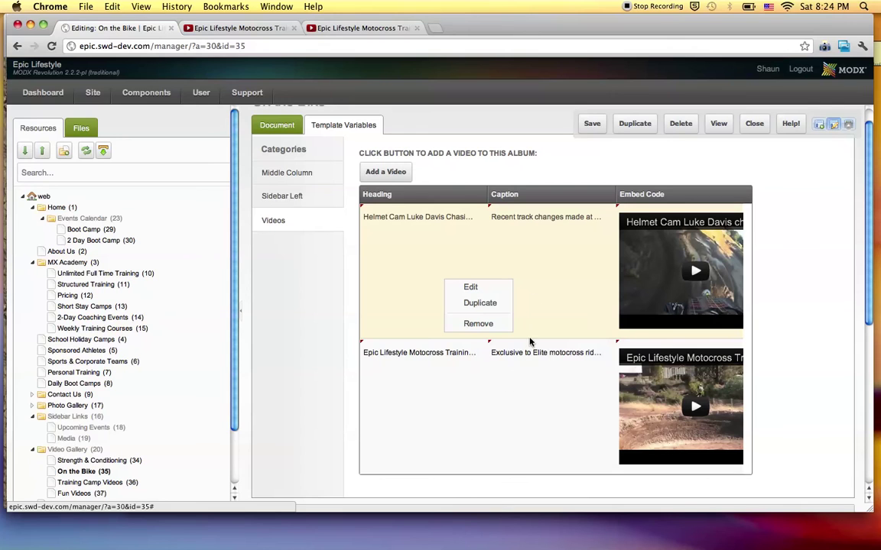
left_click(465, 415)
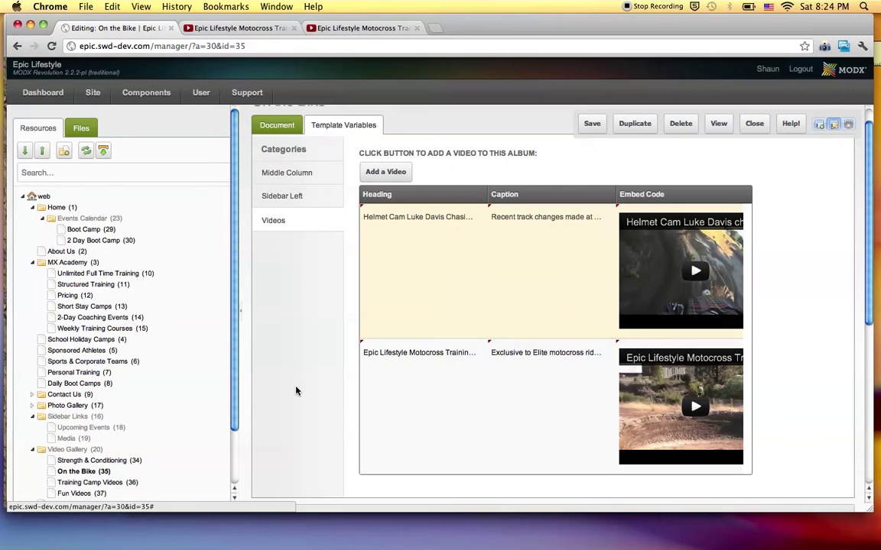
right_click(493, 399)
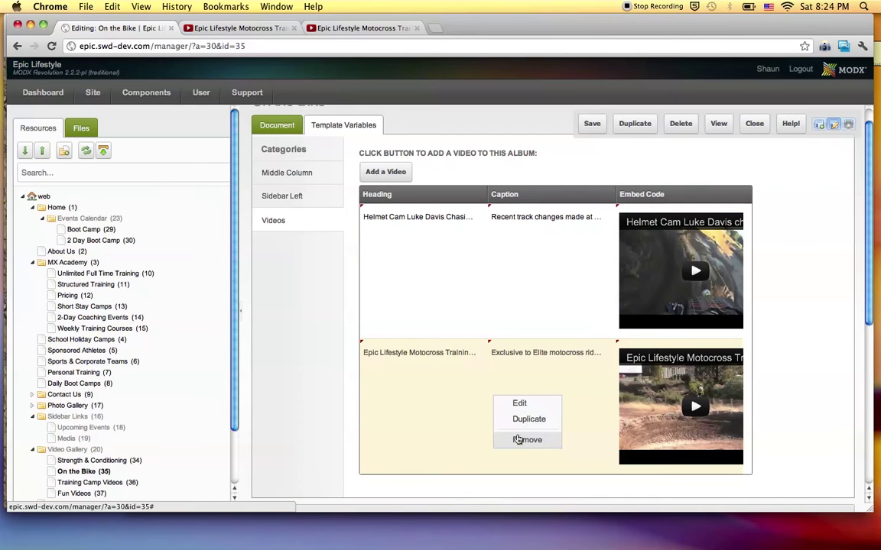
left_click(518, 441)
left_click(413, 312)
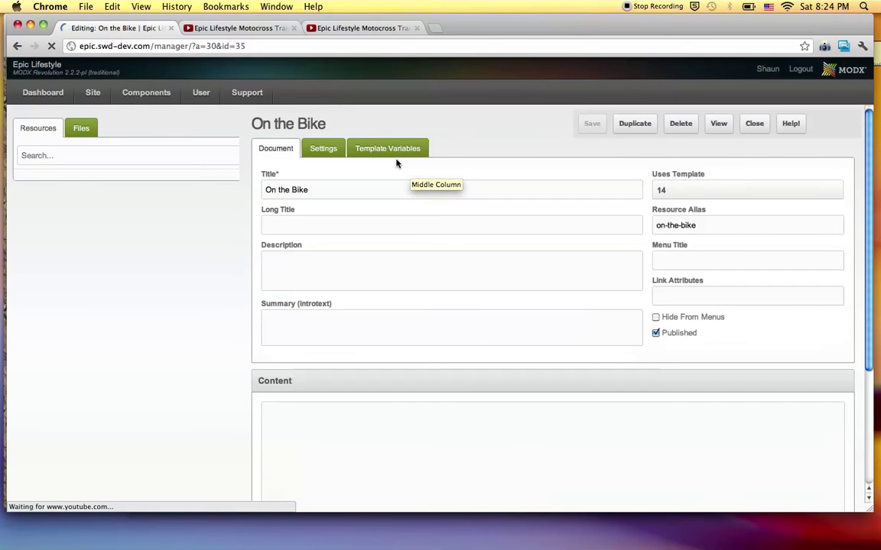
Reopen the page's Videos list, move the Epic Lifestyle Motocross Training Facility video above the helmet cam video, and save the page
left_click(357, 151)
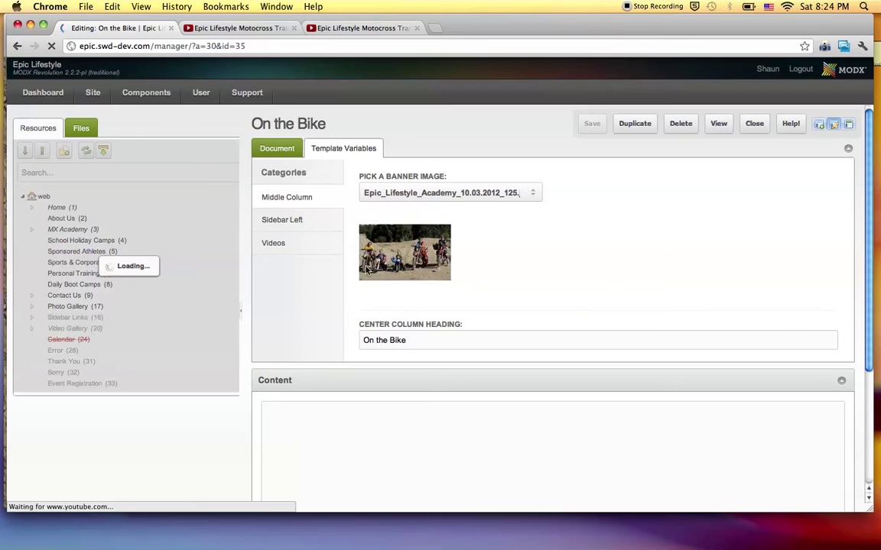
left_click(274, 243)
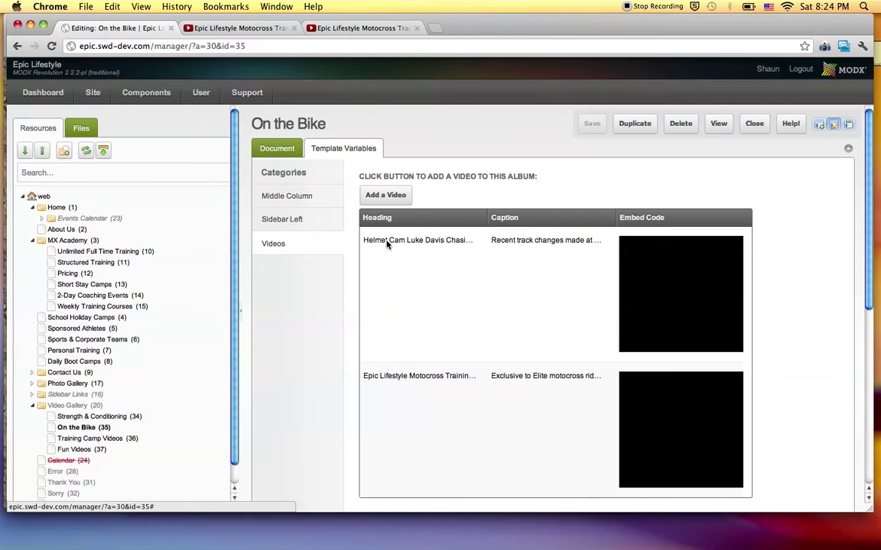
scroll(490, 270, "down", 2)
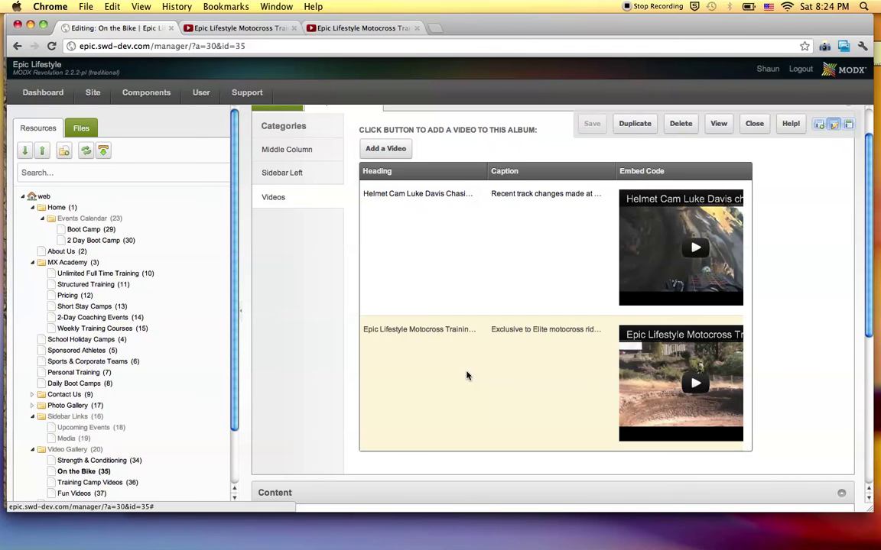
left_click_drag(467, 376, 472, 204)
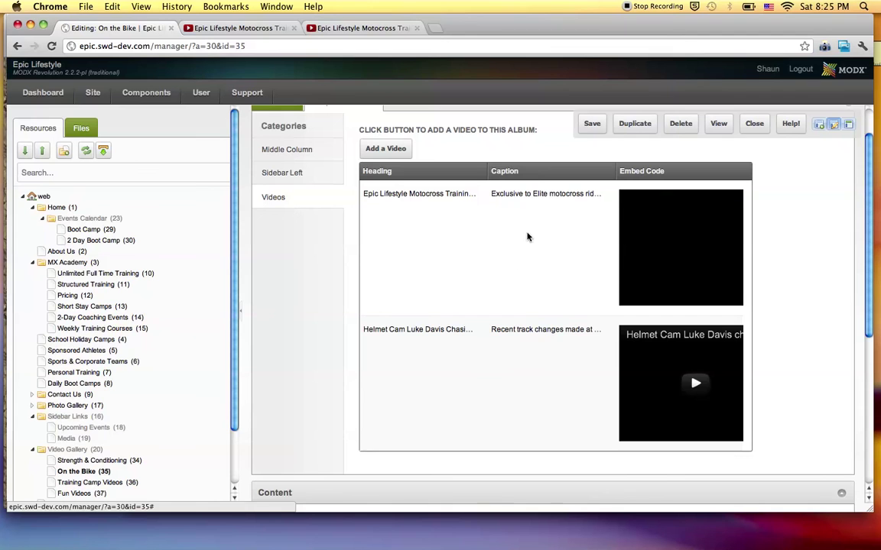
scroll(527, 321, "down", 1)
scroll(527, 322, "up", 1)
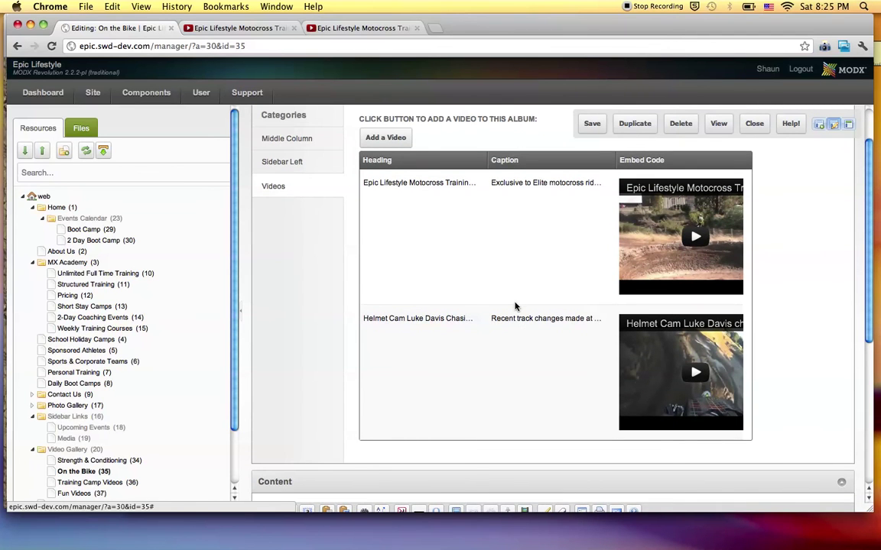
left_click(592, 127)
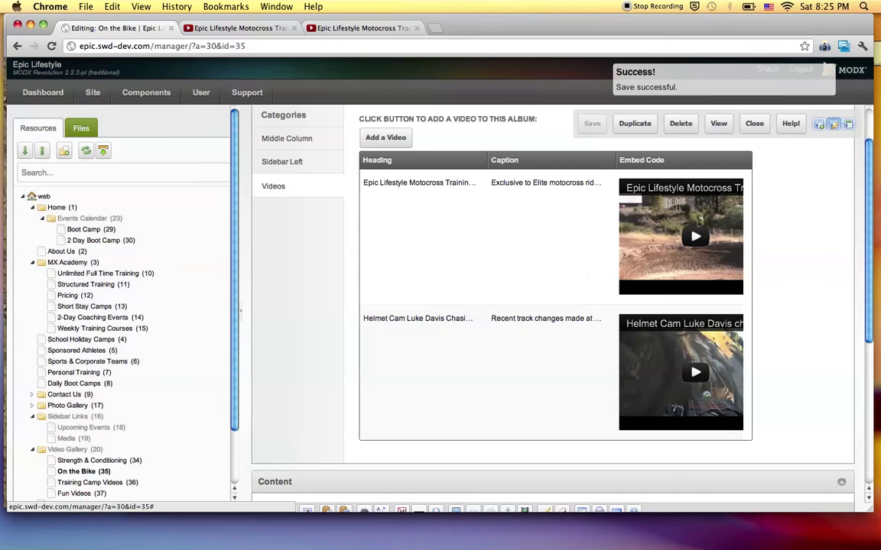
Switch to Safari, reload the live On the Bike page to review the video order, and play the helmet cam video
key("super+Tab")
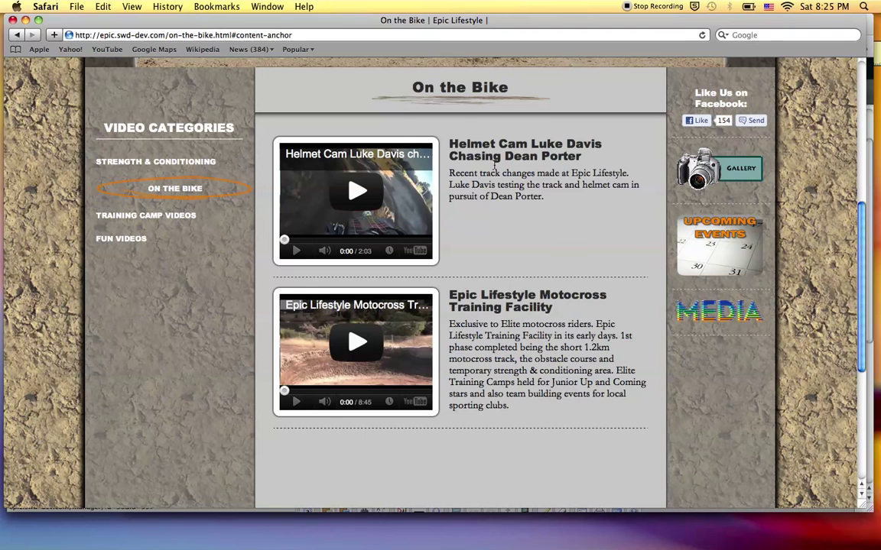
key("super+r")
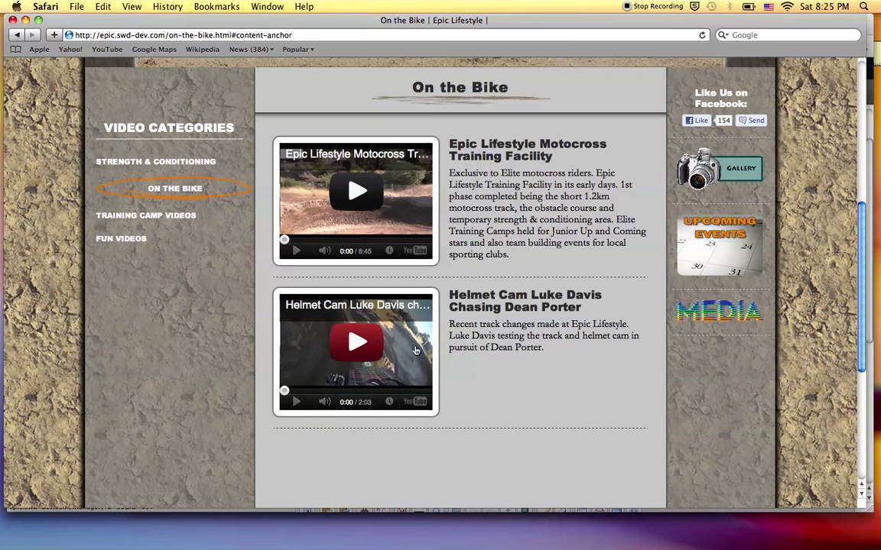
scroll(534, 340, "down", 3)
scroll(534, 339, "down", 2)
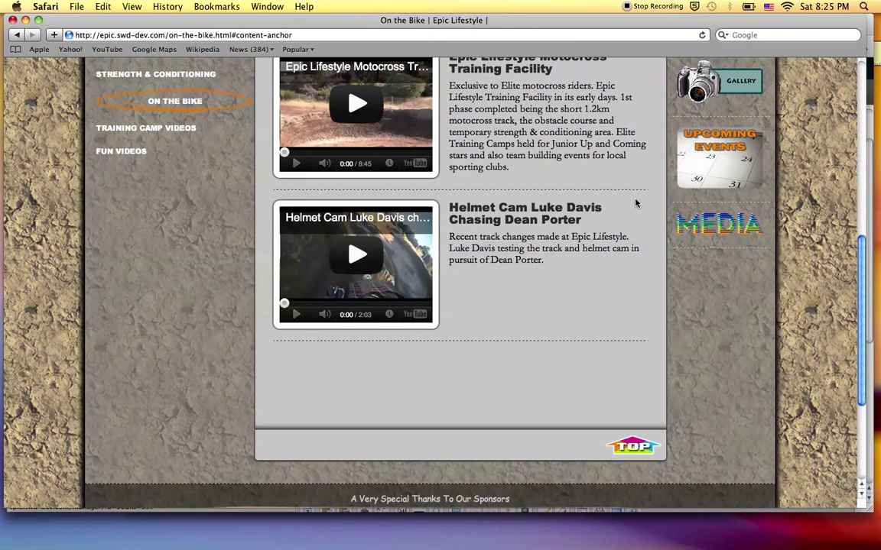
scroll(529, 352, "up", 5)
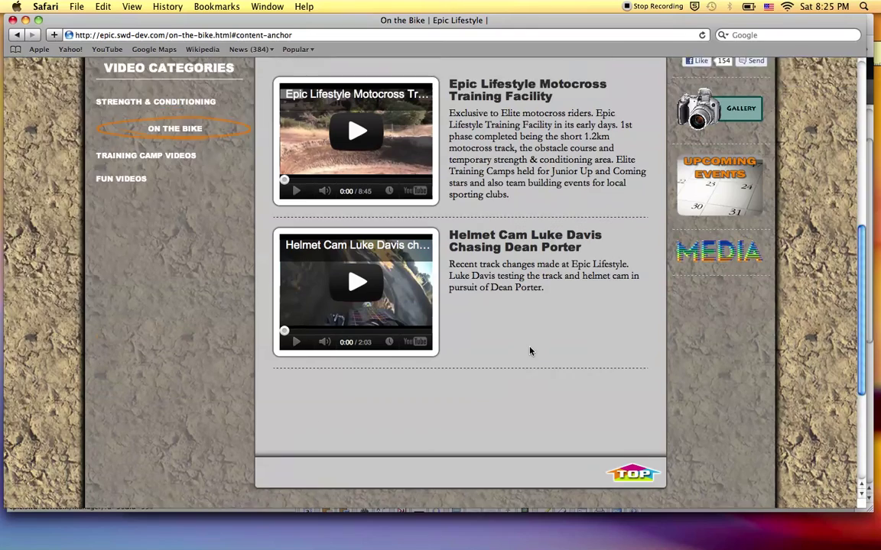
scroll(529, 351, "down", 4)
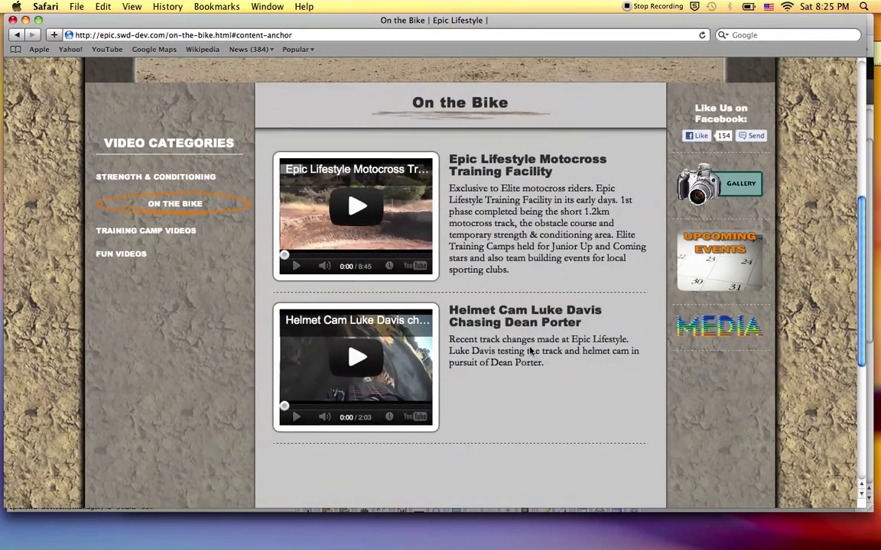
scroll(530, 351, "up", 1)
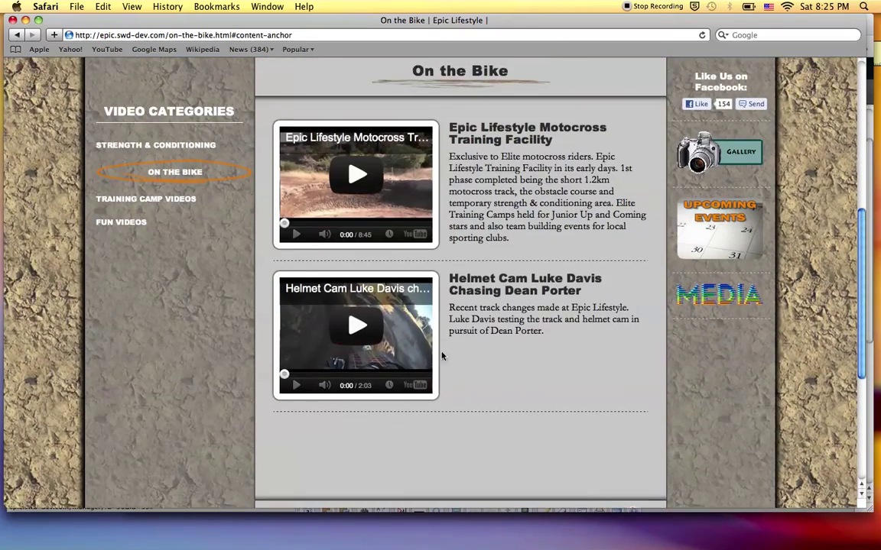
left_click(361, 337)
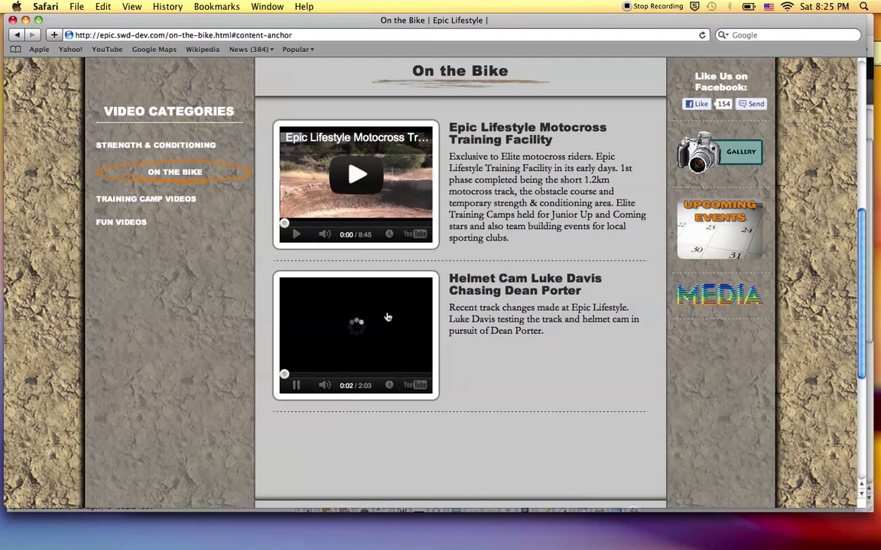
Pause the helmet cam video in Safari and open epic.swd-dev.com in a new Chrome tab
left_click(366, 335)
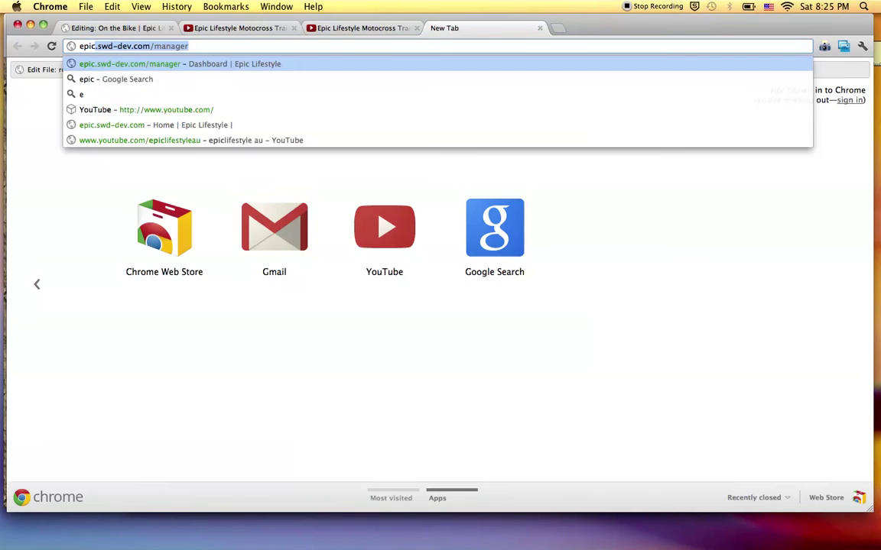
key("Return")
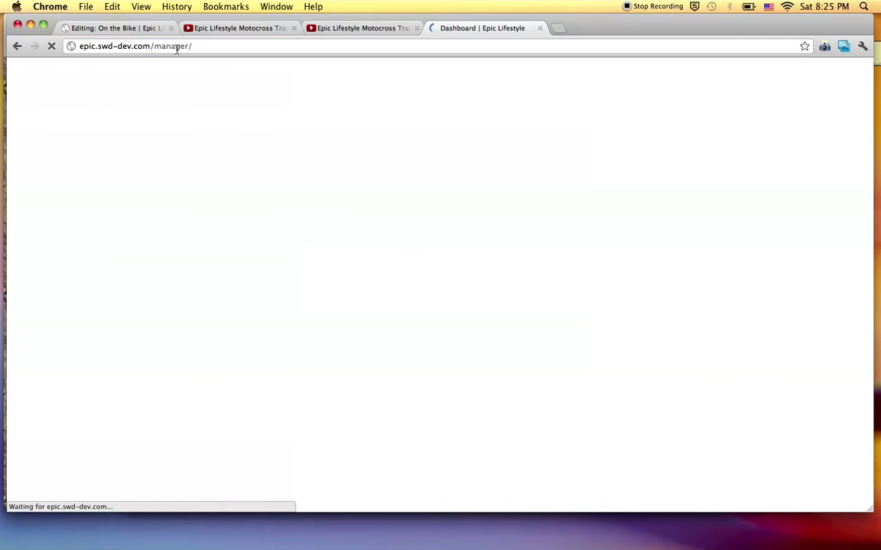
double_click(177, 47)
key("BackSpace")
key("Return")
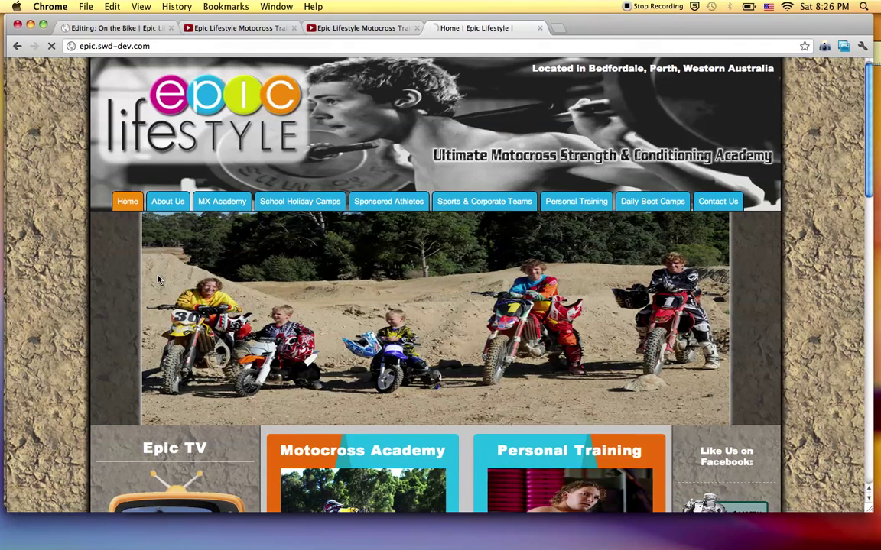
Open the video archives from the home page's Epic TV section and show the On the Bike category
scroll(151, 281, "down", 1)
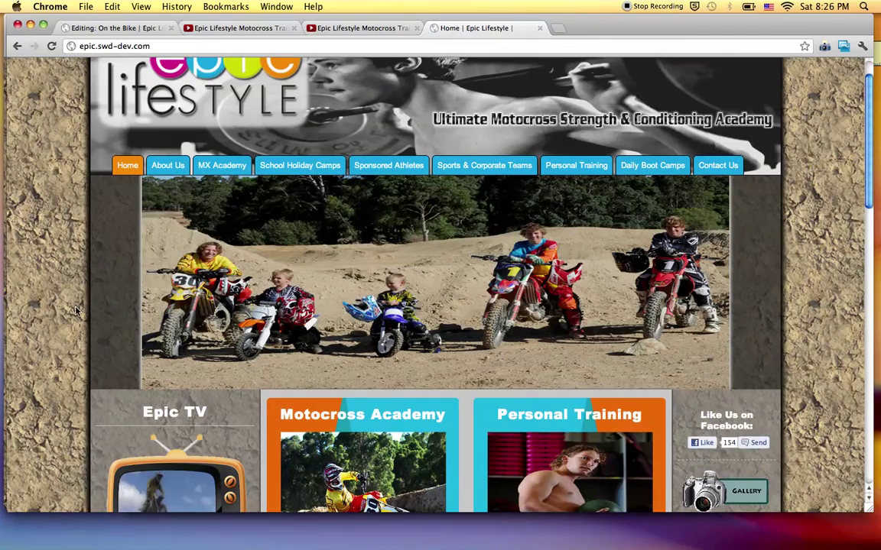
scroll(76, 310, "down", 5)
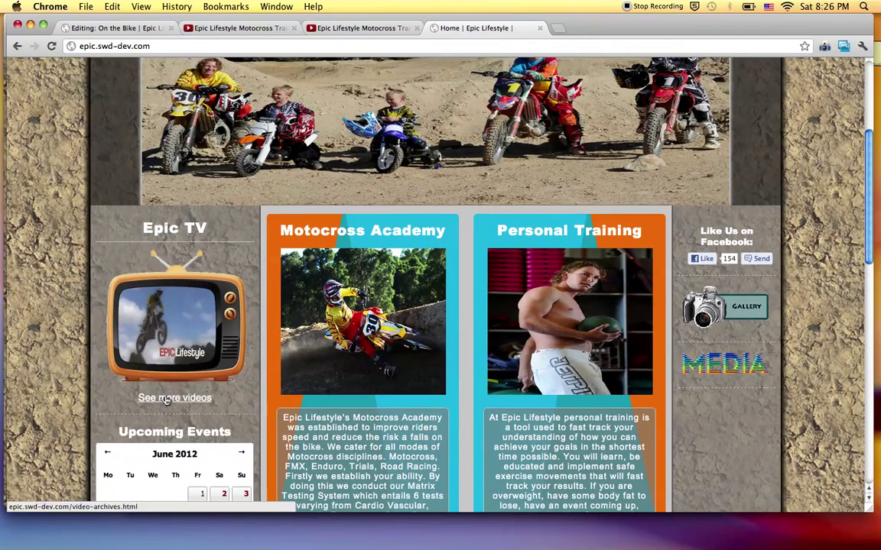
left_click(167, 398)
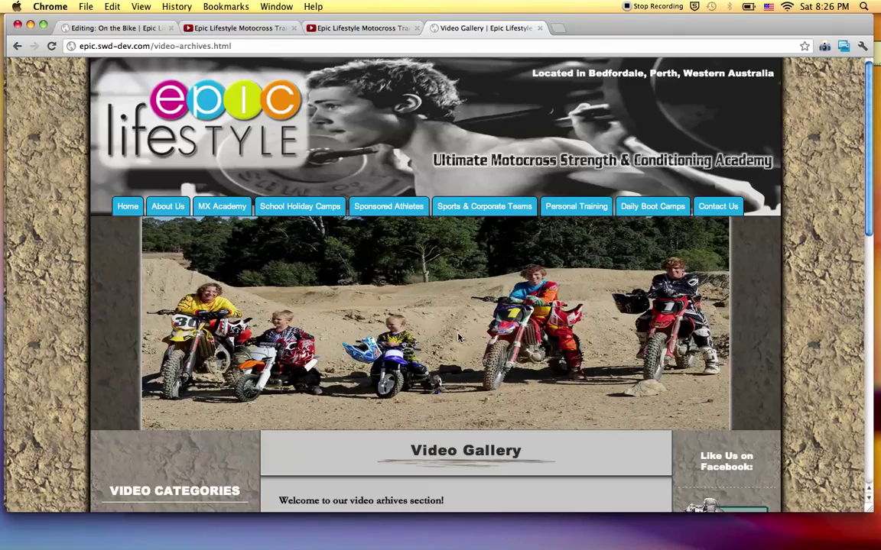
scroll(459, 337, "down", 3)
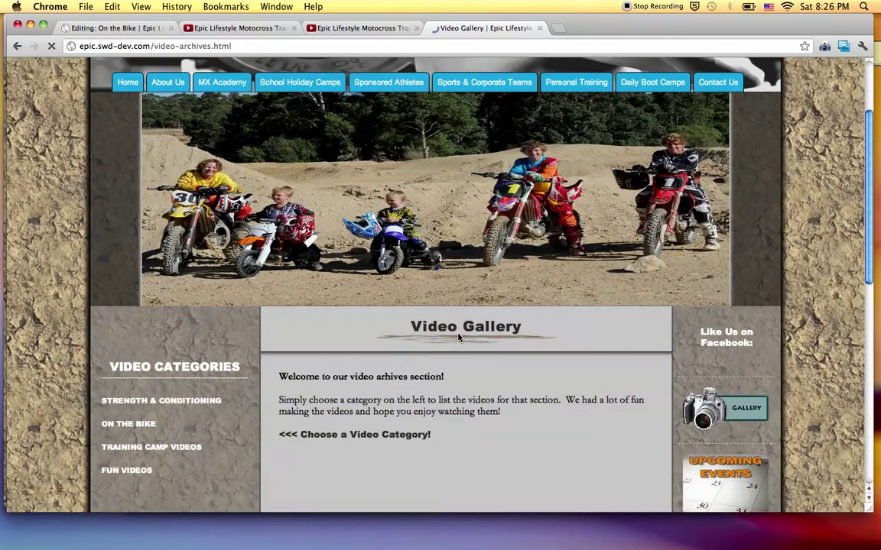
scroll(458, 338, "down", 3)
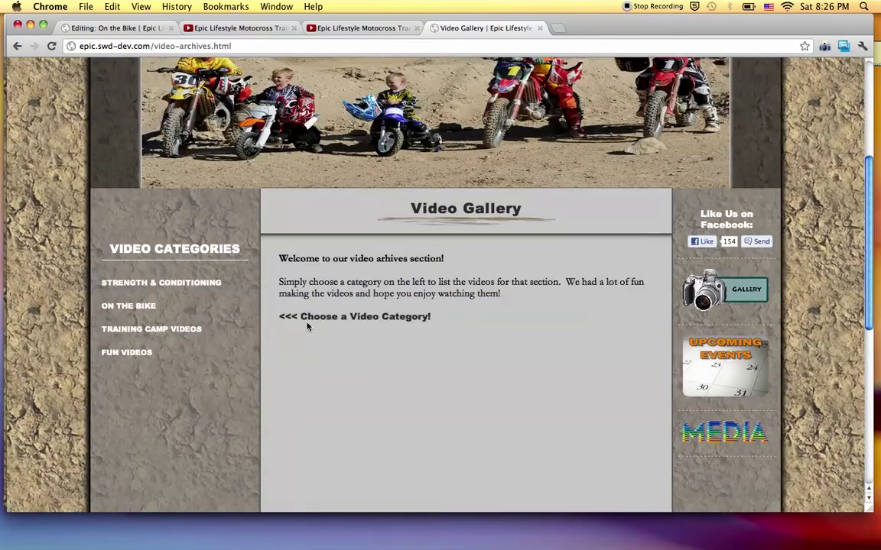
left_click(132, 306)
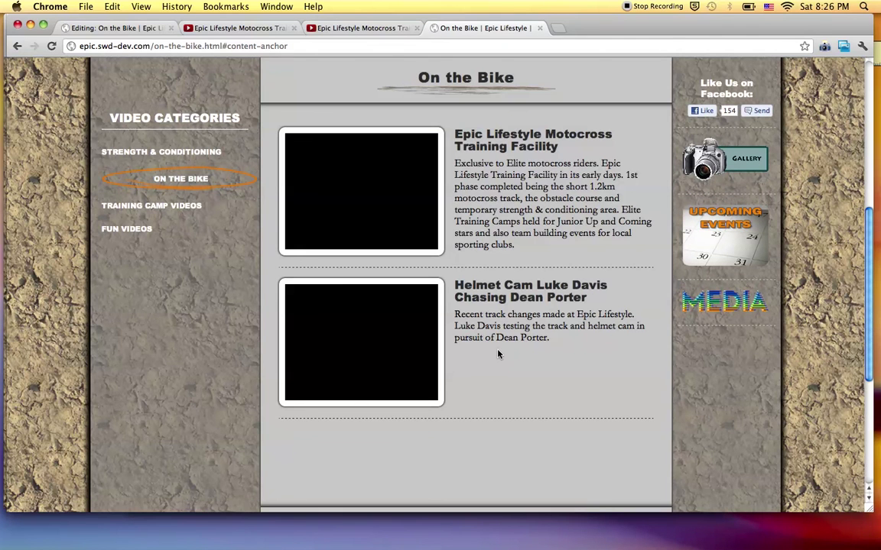
Switch to Safari to check the helmet cam video's player options, and return to Chrome
key("super+Tab")
right_click(343, 303)
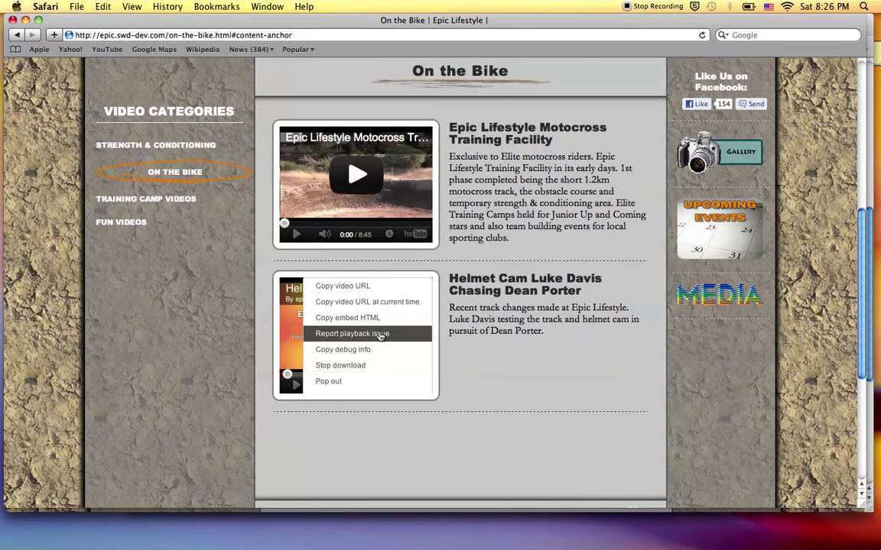
left_click(503, 393)
key("super+Tab")
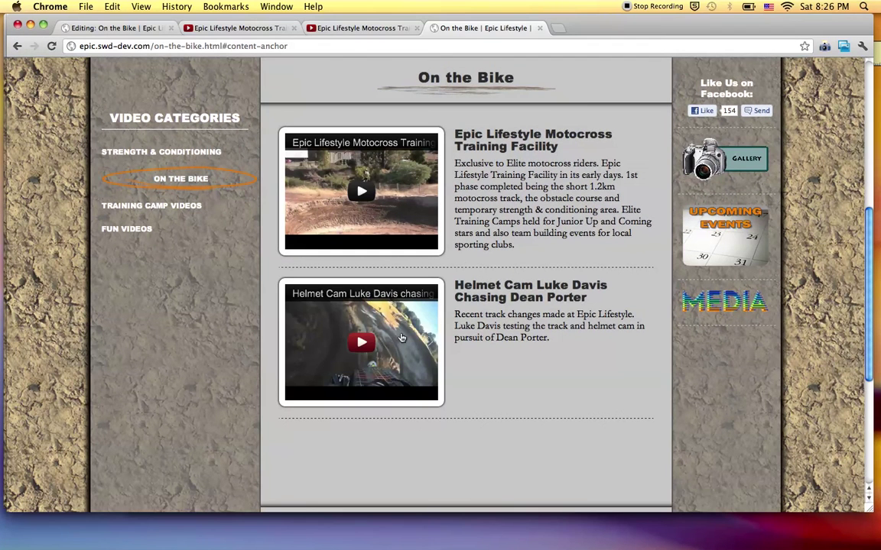
Play the helmet cam video on the live page, skip ahead, and check it in full screen before returning to the page
left_click(402, 338)
scroll(509, 356, "down", 1)
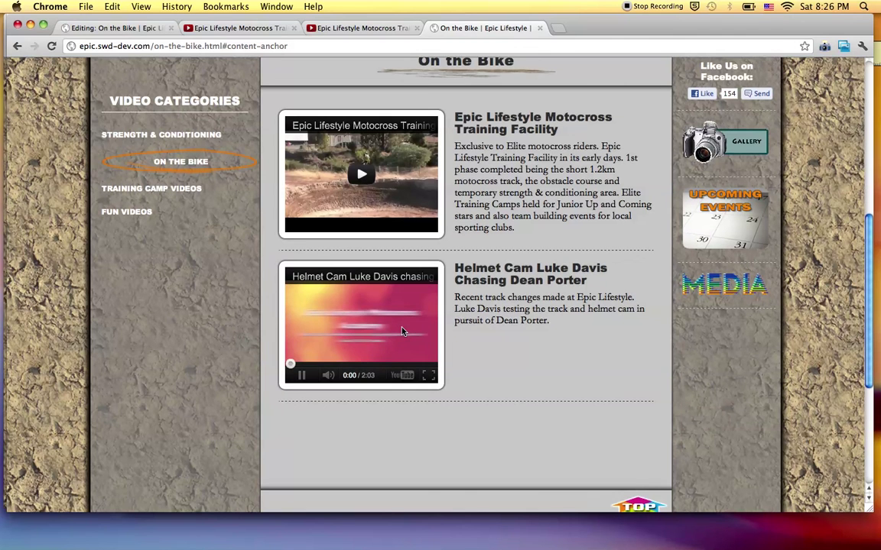
scroll(401, 331, "down", 1)
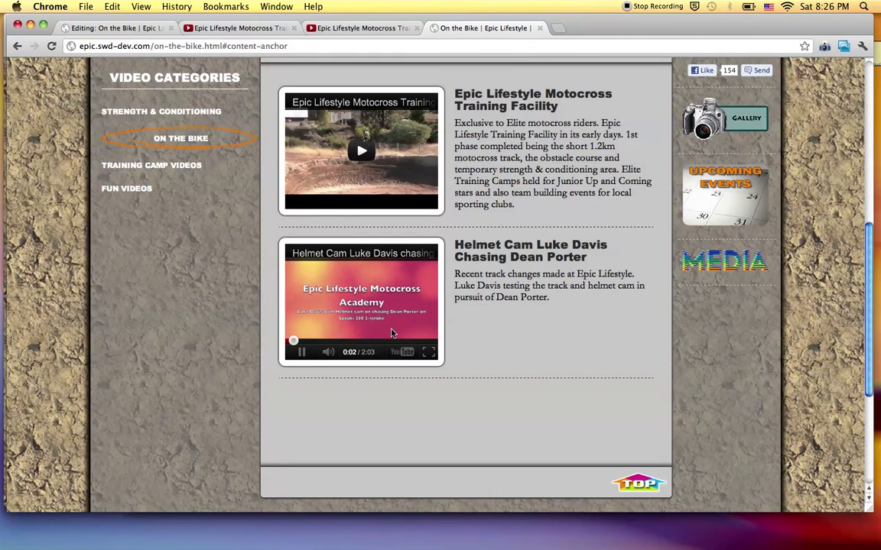
left_click(305, 341)
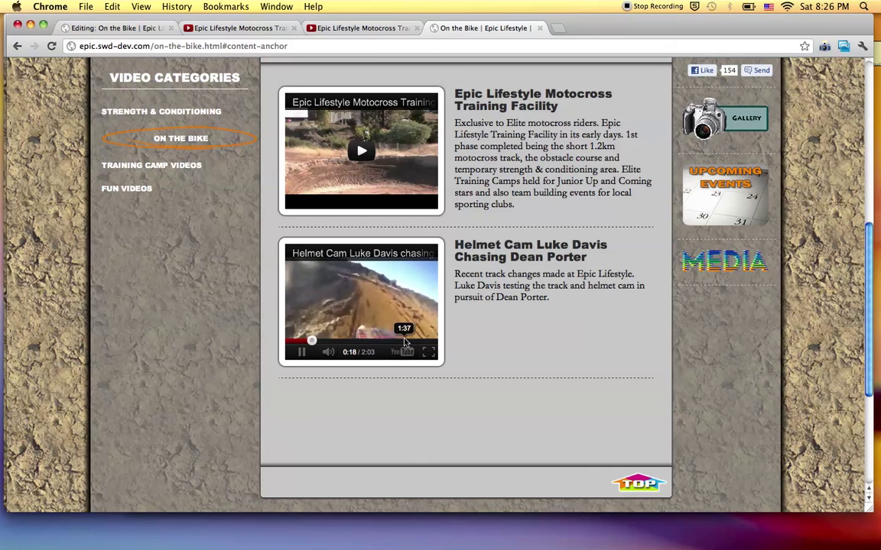
double_click(376, 310)
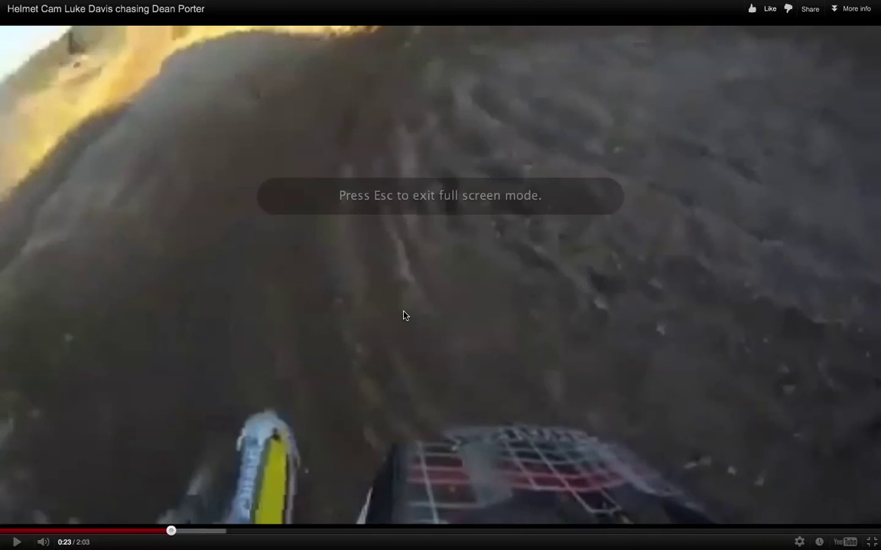
double_click(406, 314)
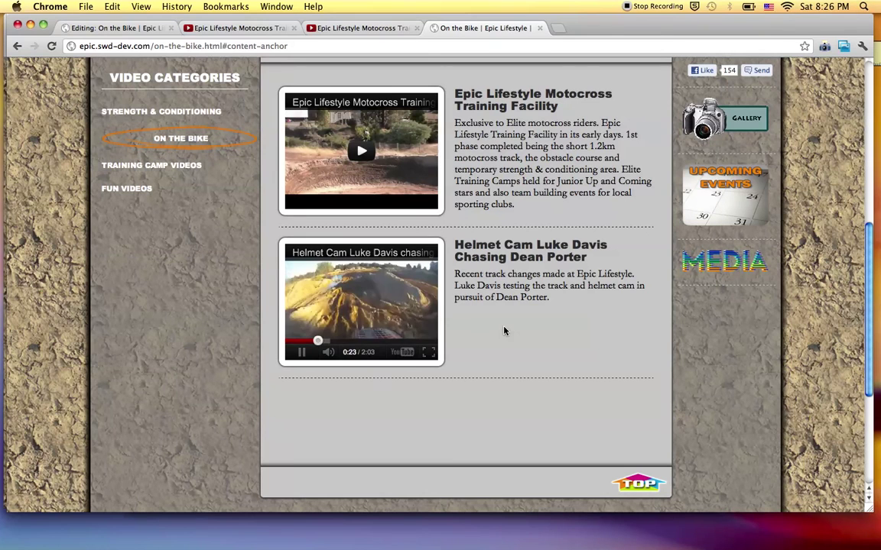
Start and pause the Epic Lifestyle Motocross Training Facility video, and review both videos on the live page
left_click(373, 174)
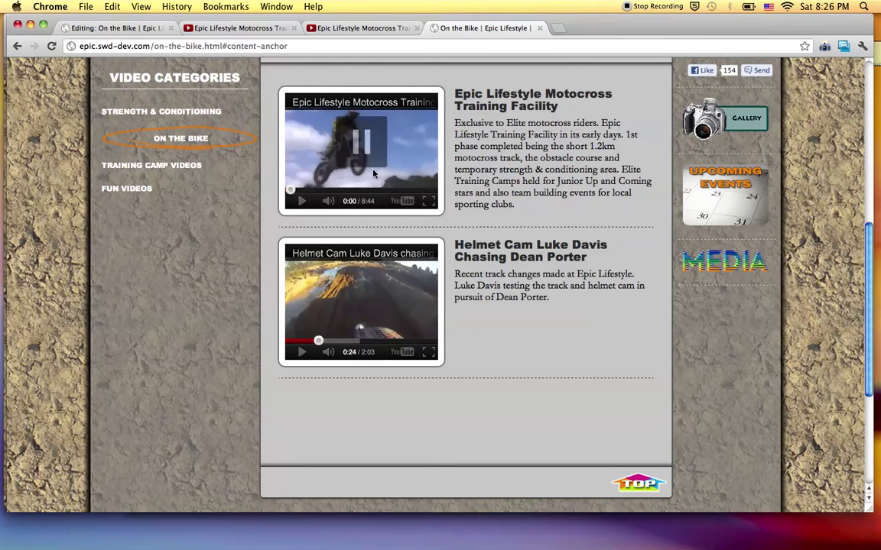
scroll(555, 329, "up", 3)
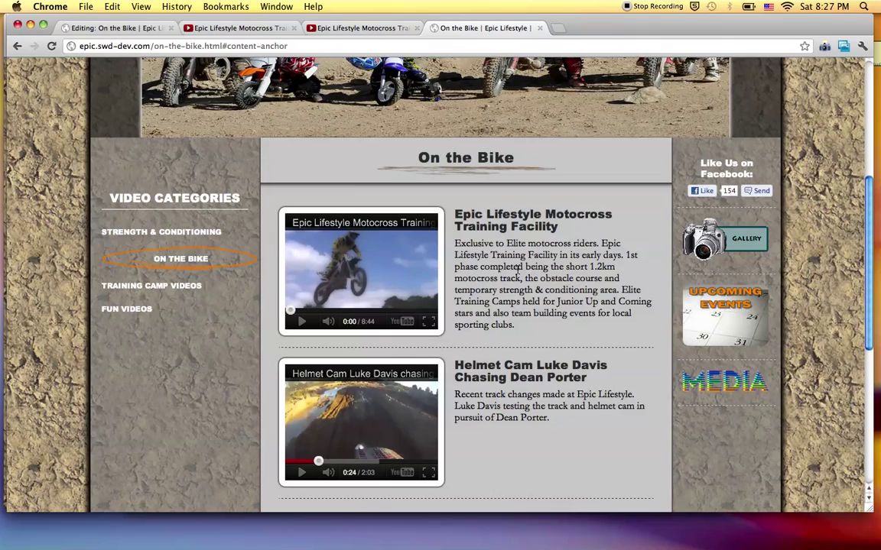
scroll(517, 269, "down", 1)
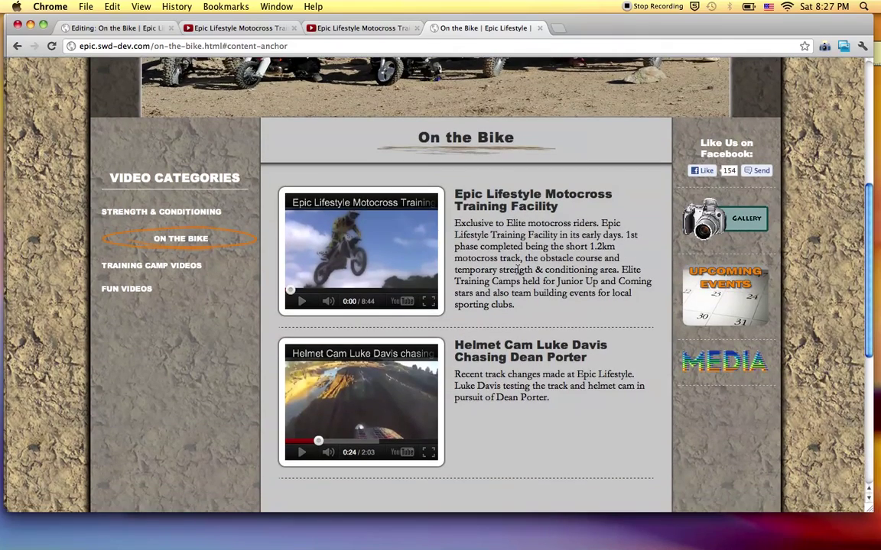
Return to the MODX editing page for On the Bike in Chrome and review its Videos list
key("super+Tab")
key("super+Tab")
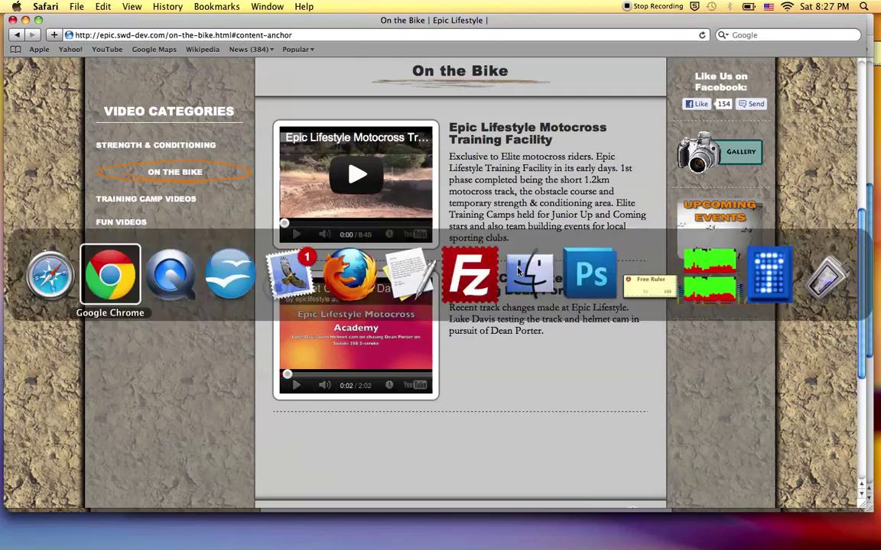
left_click(117, 27)
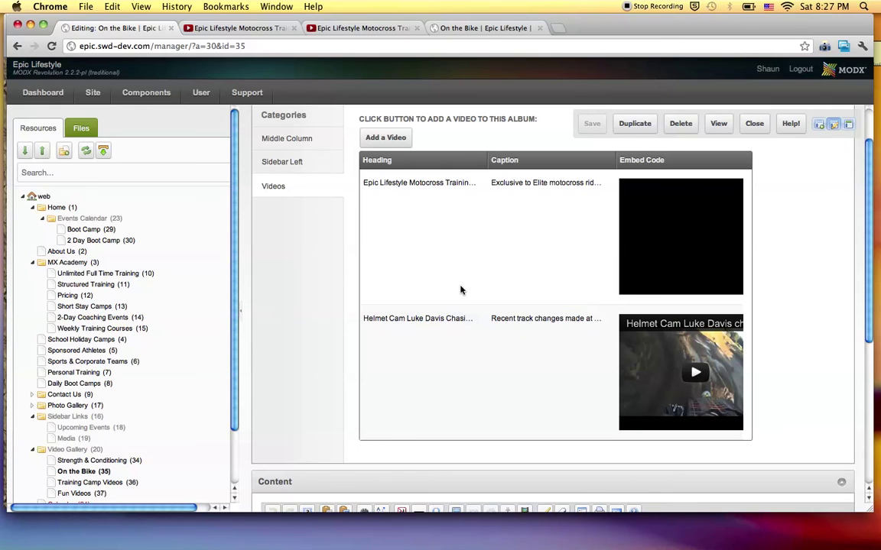
scroll(460, 289, "up", 2)
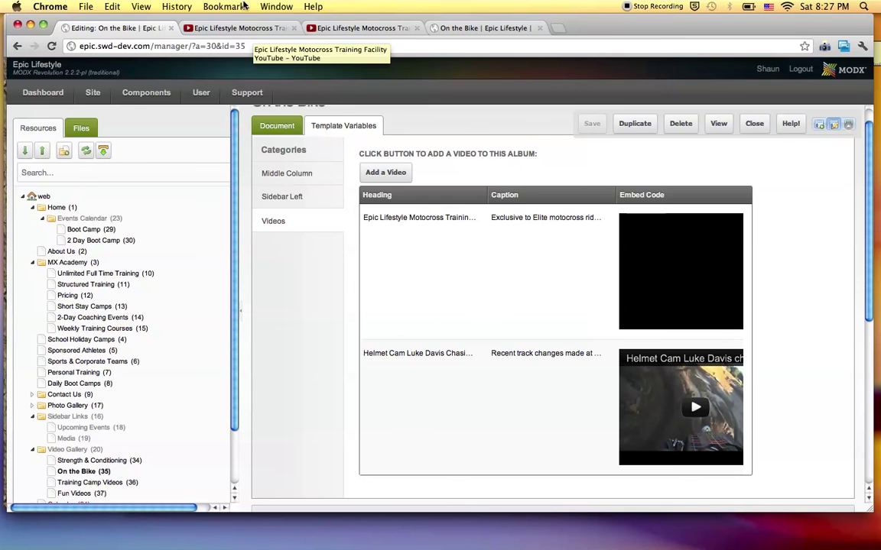
mouse_move(474, 530)
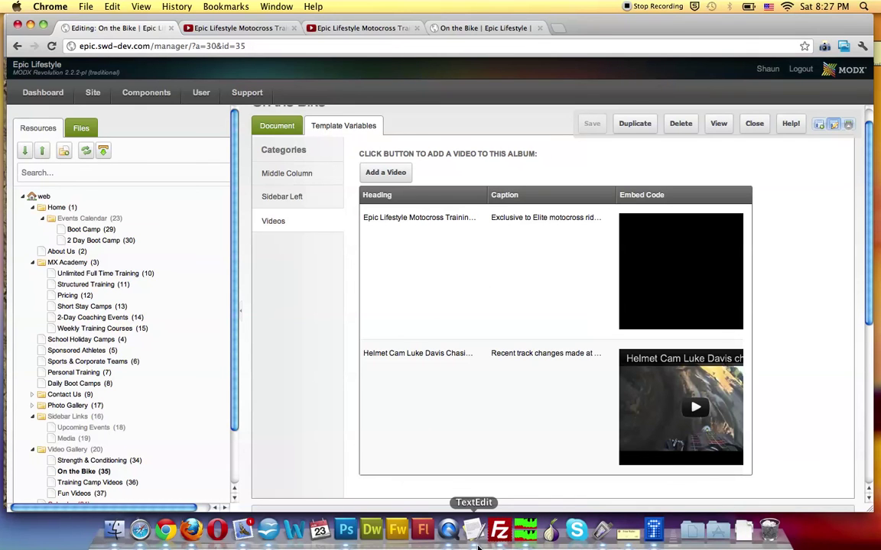